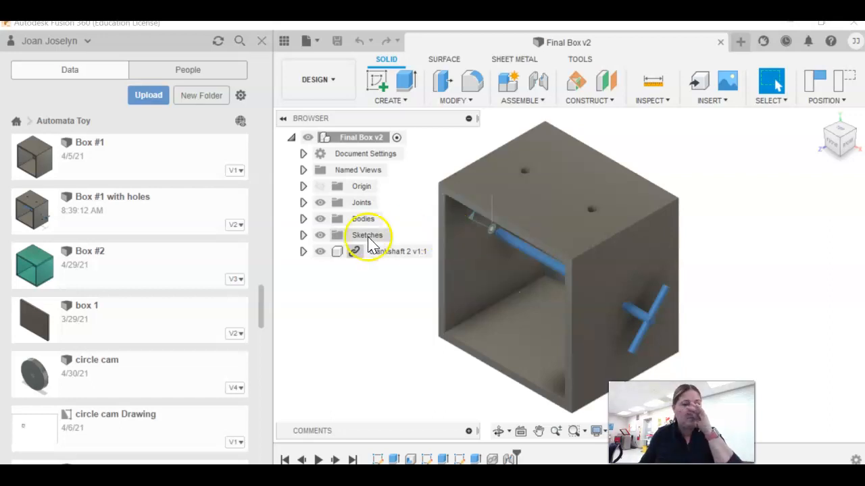
Step: Insert the Eccentric Cam 1 component from the Automata Toy project into the Final Box design
scroll(151, 209, down, 5)
scroll(350, 355, down, 3)
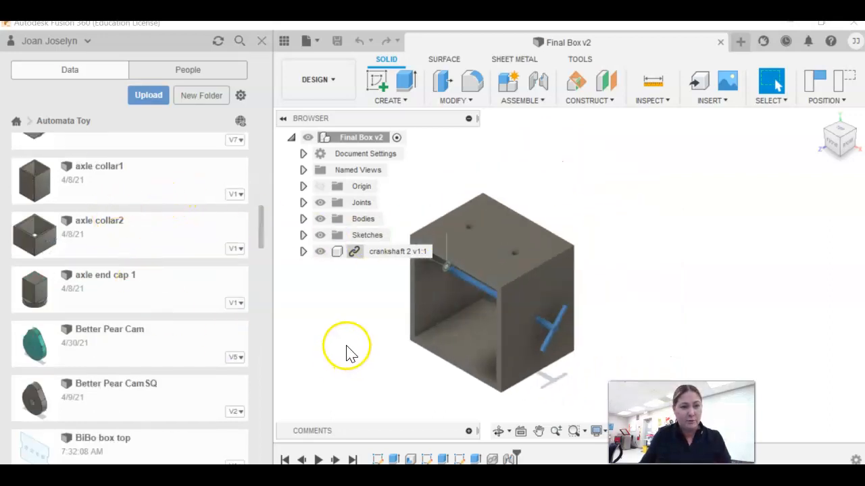
scroll(347, 353, up, 4)
scroll(187, 229, down, 6)
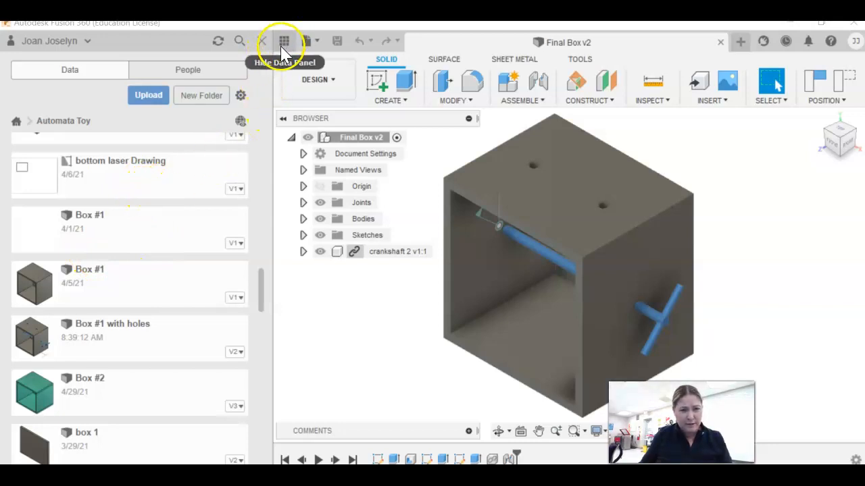
drag(262, 293, 261, 239)
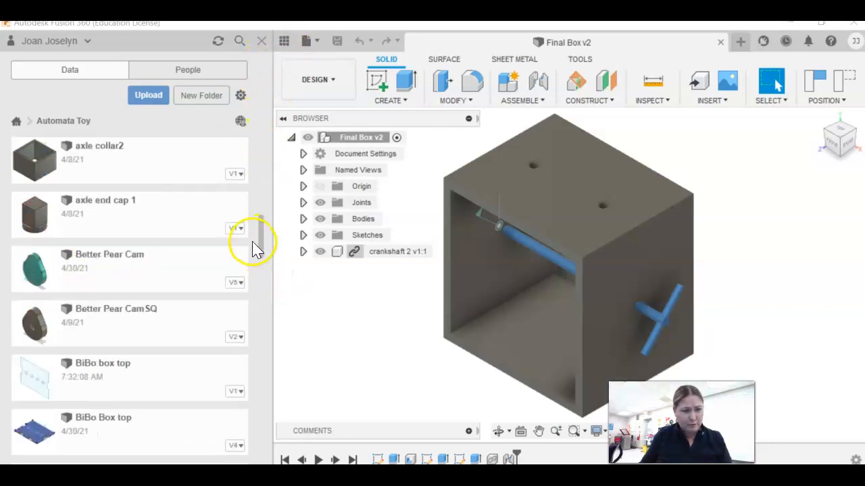
scroll(250, 278, down, 3)
drag(261, 255, 247, 328)
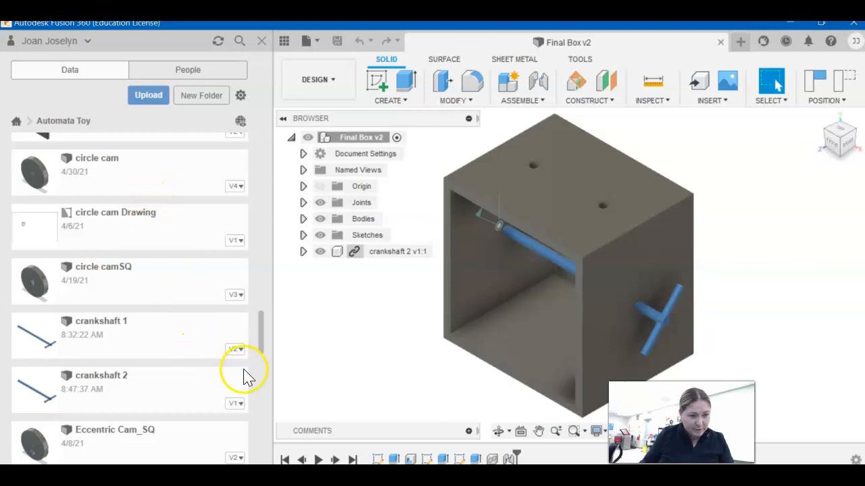
drag(262, 338, 260, 367)
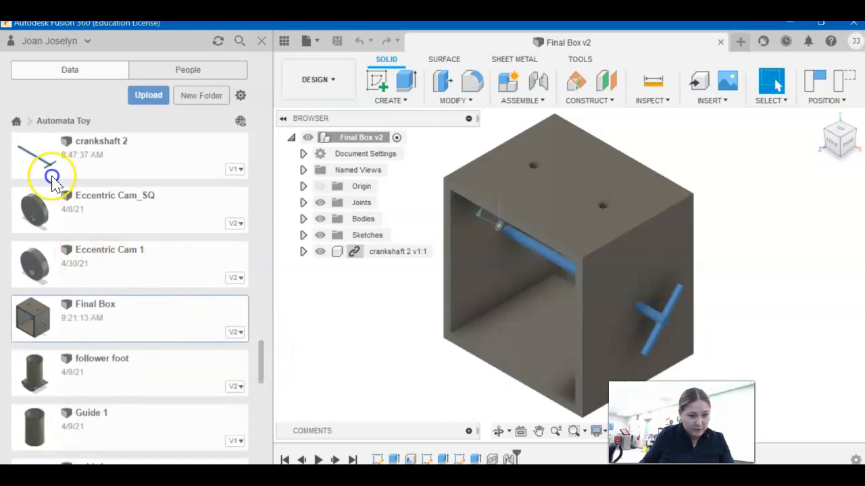
drag(65, 267, 378, 314)
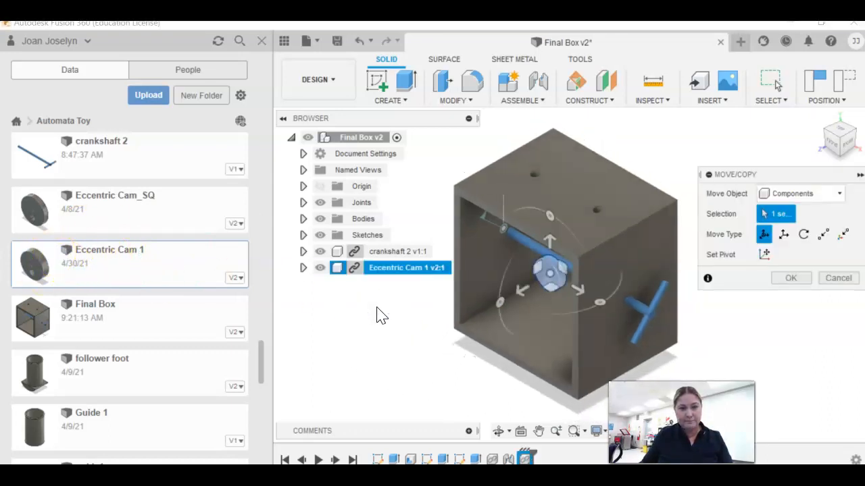
click(257, 40)
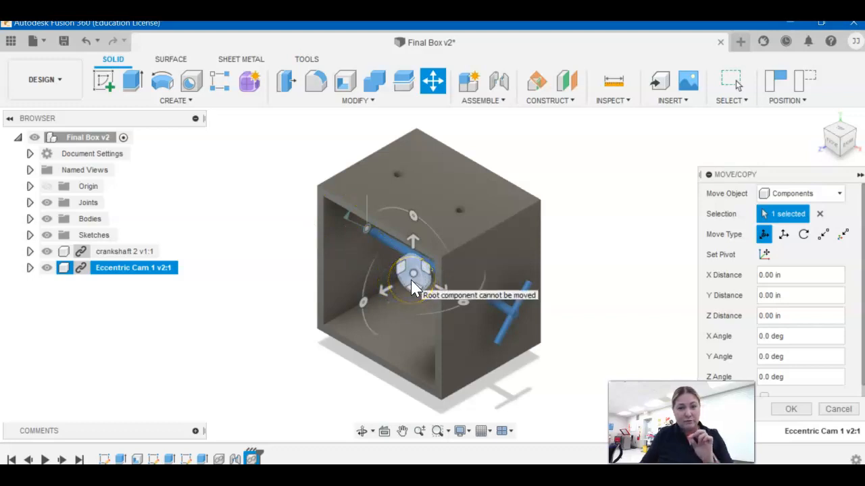
Step: Move the cam outside the box by about -3.212, -0.917 and 4.129 in along X, Y and Z, and rotate it 75 degrees about Y
drag(413, 277, 231, 317)
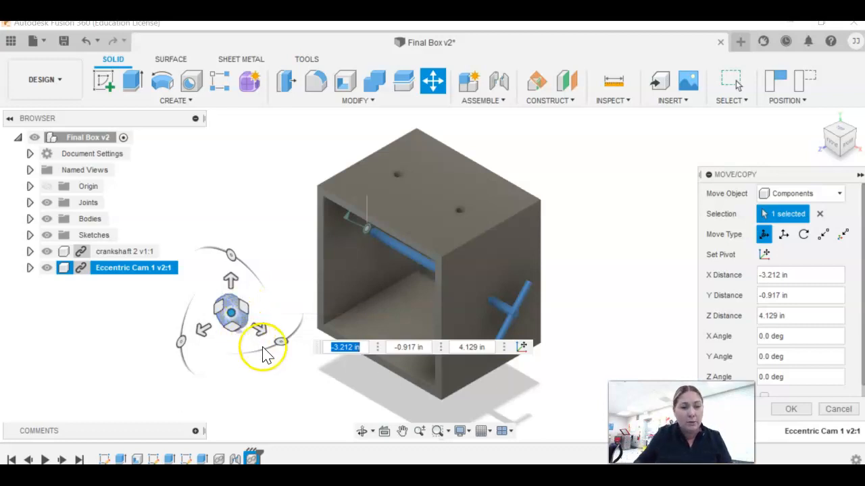
drag(284, 346, 304, 307)
scroll(304, 307, down, 3)
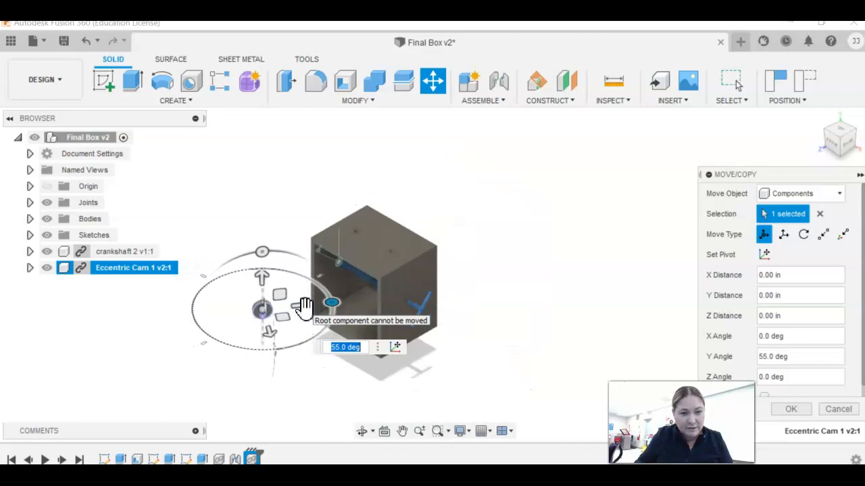
scroll(303, 308, up, 6)
drag(243, 316, 239, 300)
scroll(225, 331, up, 2)
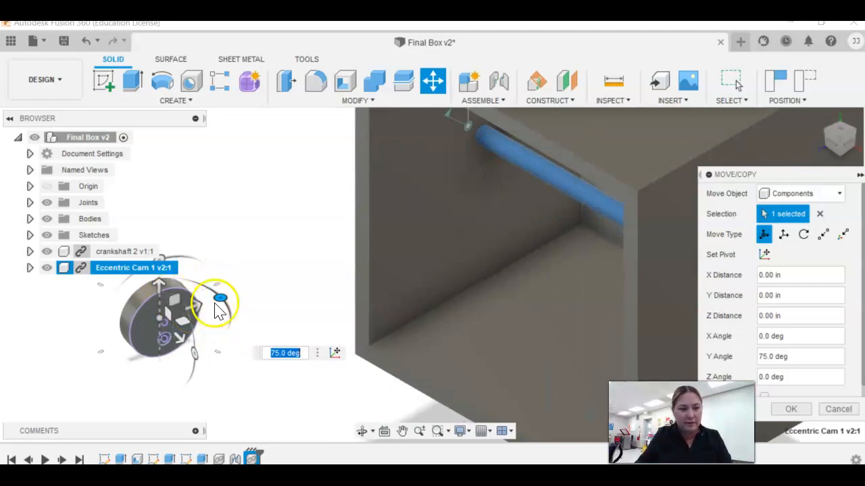
click(790, 409)
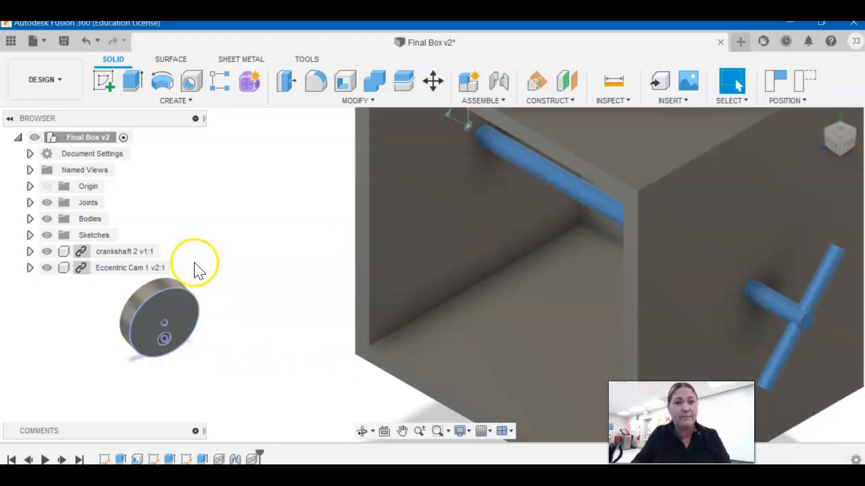
Step: Start a joint using the centre of the cam's off-centre hole as the first component's snap point
click(498, 100)
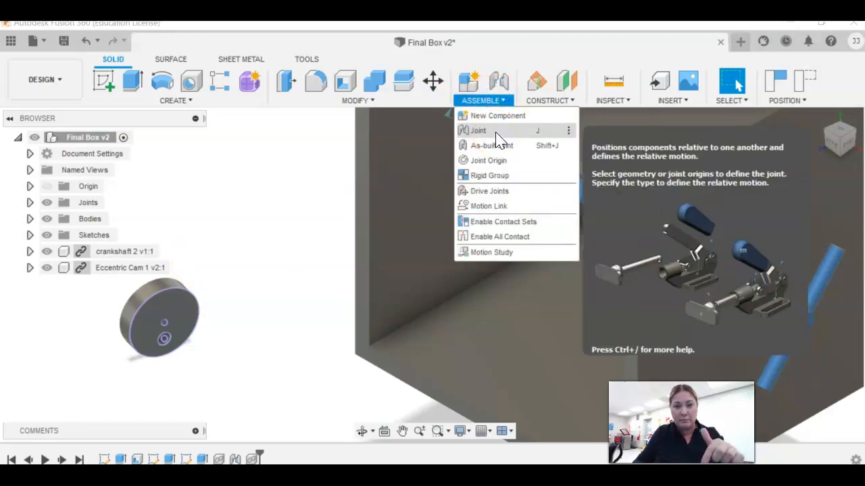
click(498, 131)
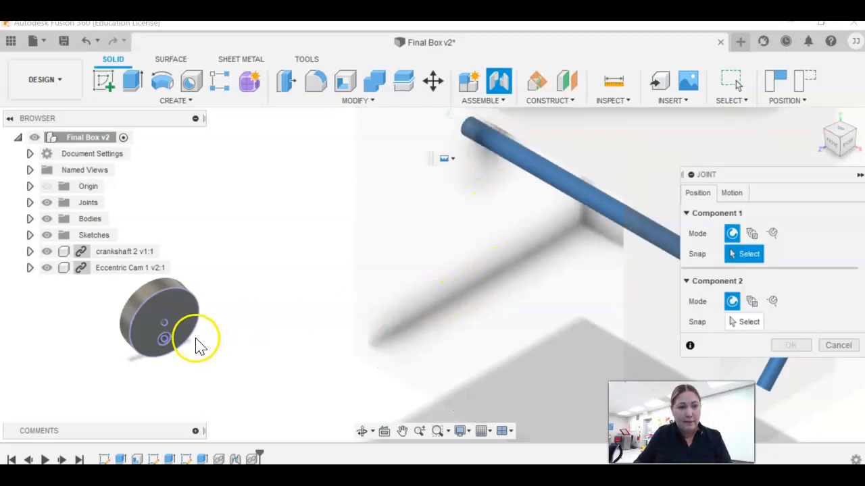
mouse_move(169, 334)
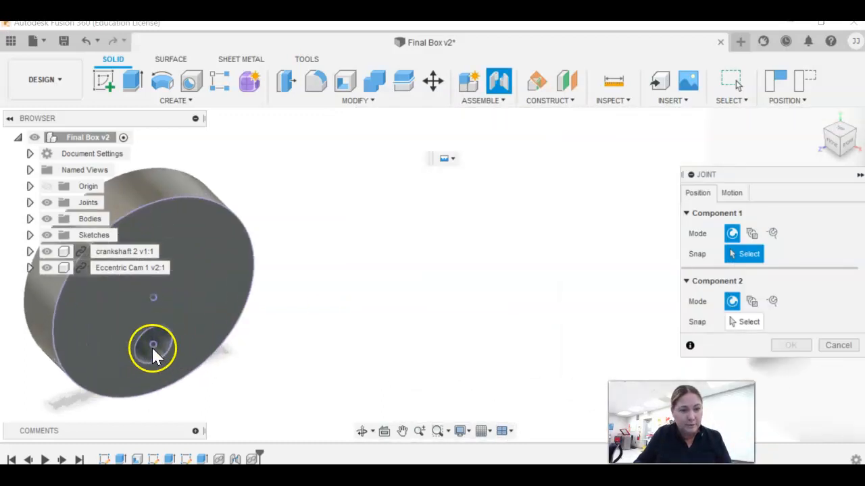
scroll(152, 345, up, 3)
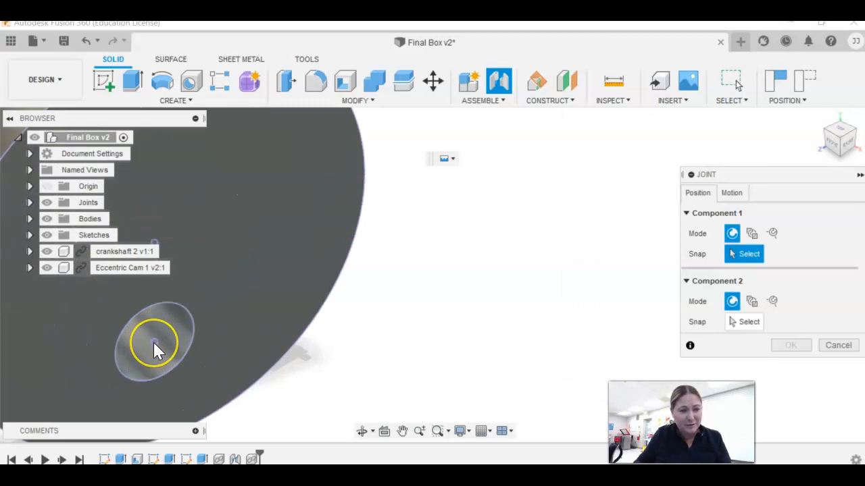
click(154, 342)
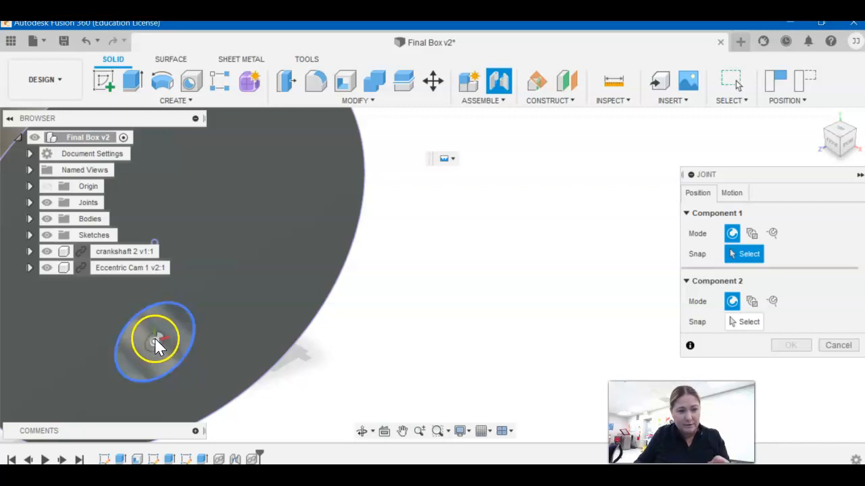
click(157, 345)
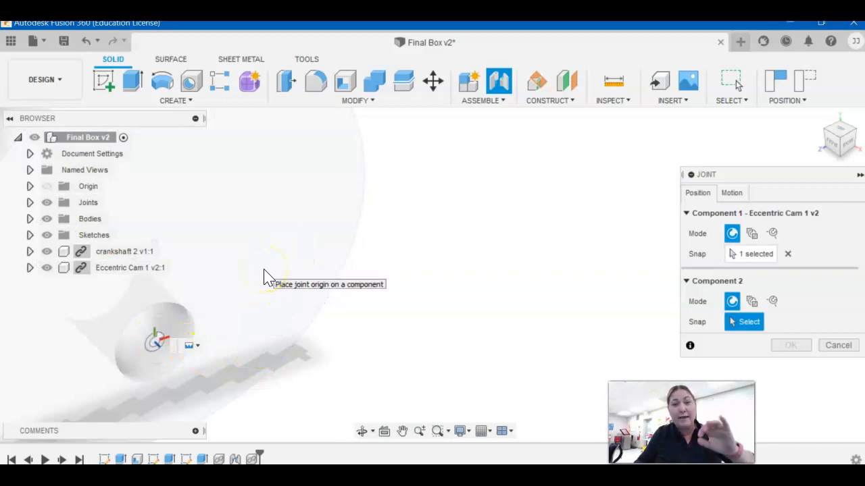
Step: Set the joint's second snap point at the centre of the crankshaft's end face on the handle side outside the box
scroll(264, 277, down, 5)
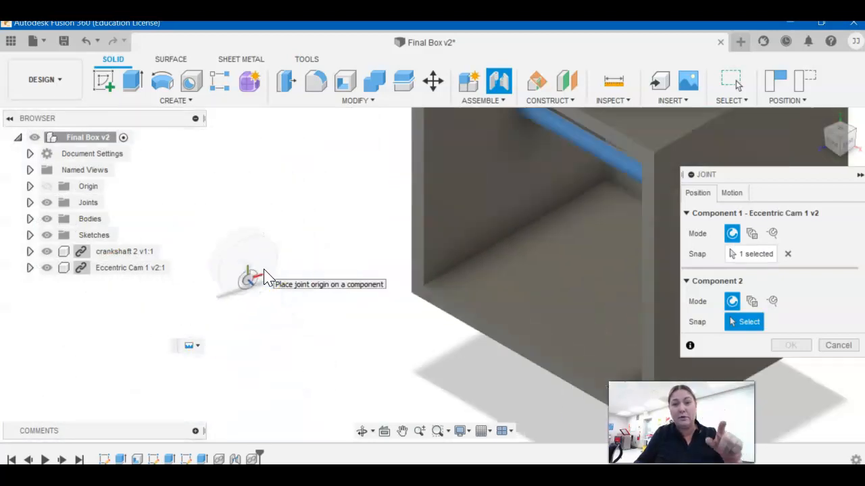
scroll(263, 276, down, 4)
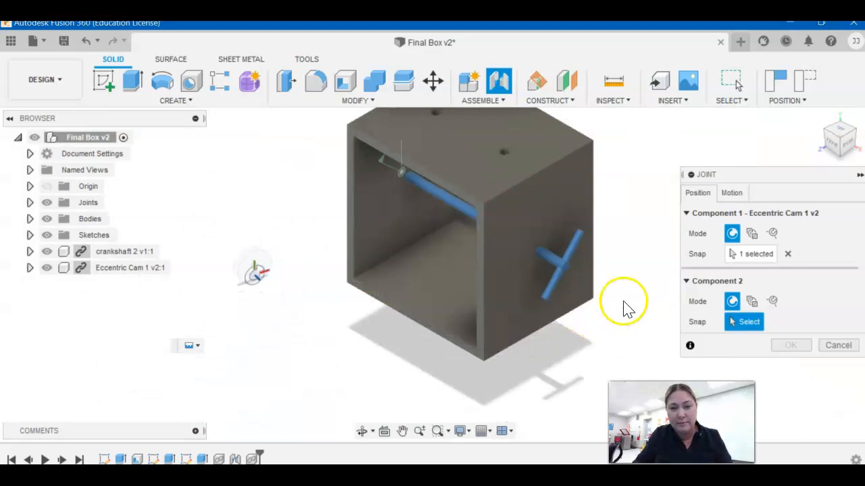
click(404, 432)
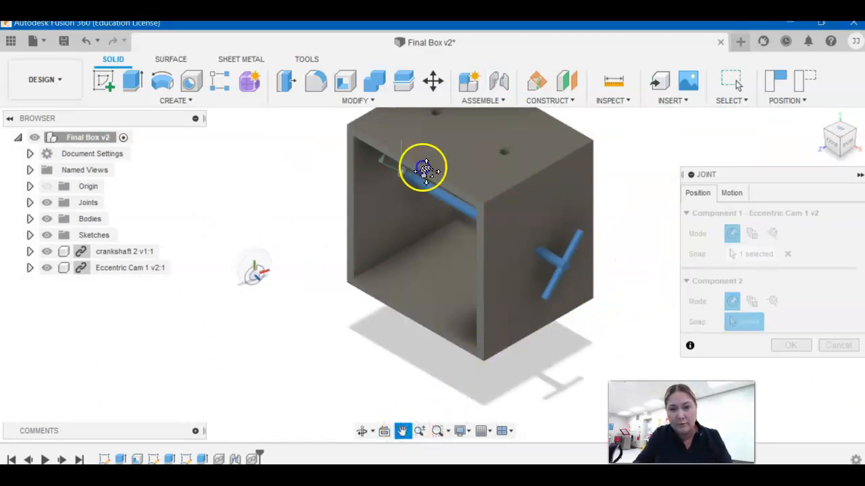
scroll(520, 304, up, 6)
drag(317, 216, 513, 233)
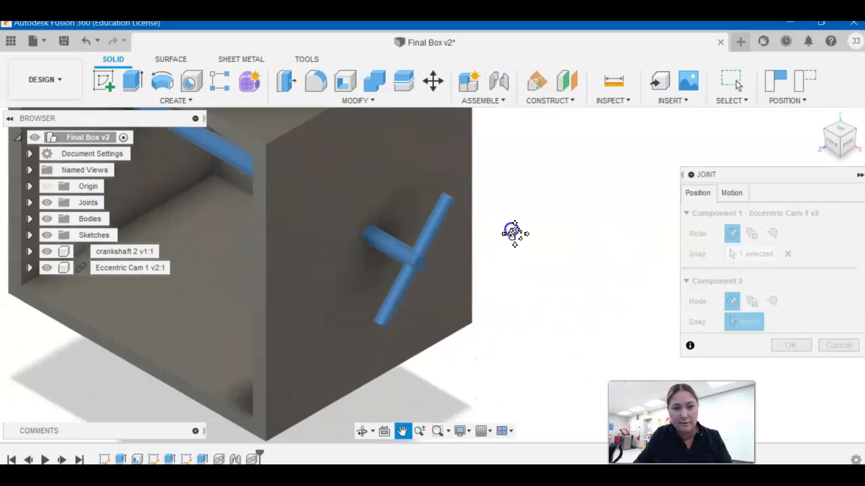
scroll(513, 234, up, 2)
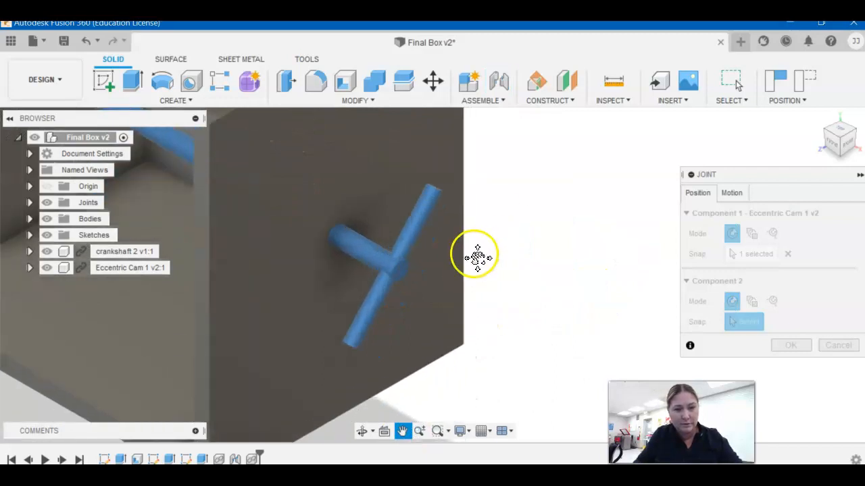
key(Escape)
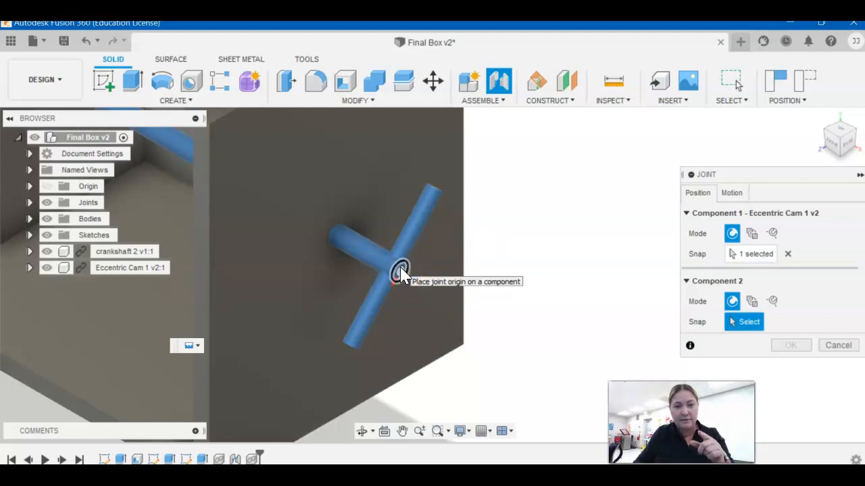
click(401, 272)
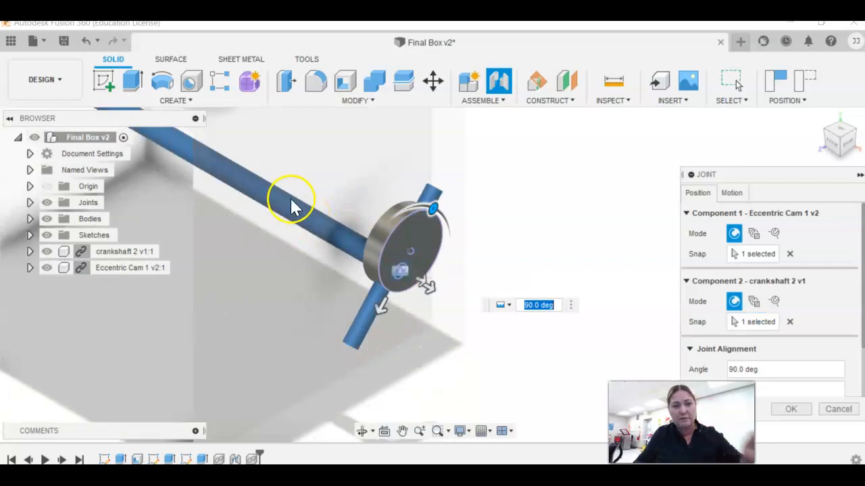
Step: Set the visual style to Wireframe to see the crankshaft and cam through the box
scroll(521, 272, up, 2)
scroll(521, 273, down, 3)
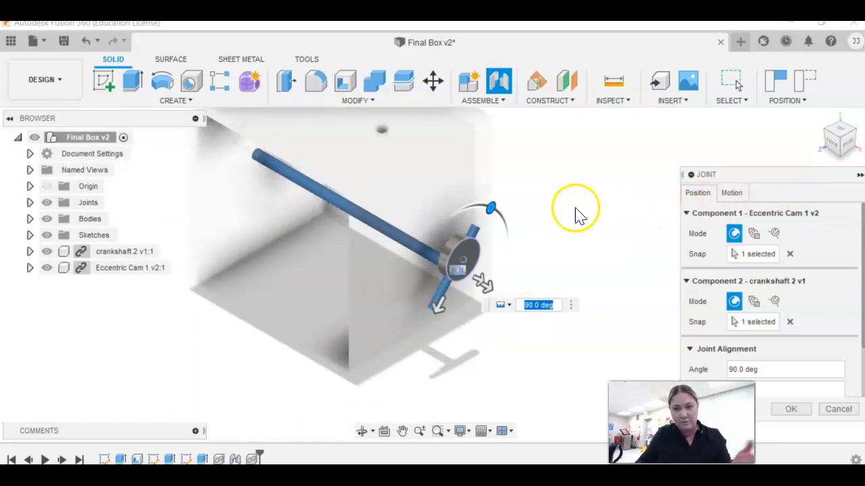
click(362, 431)
drag(337, 352, 397, 336)
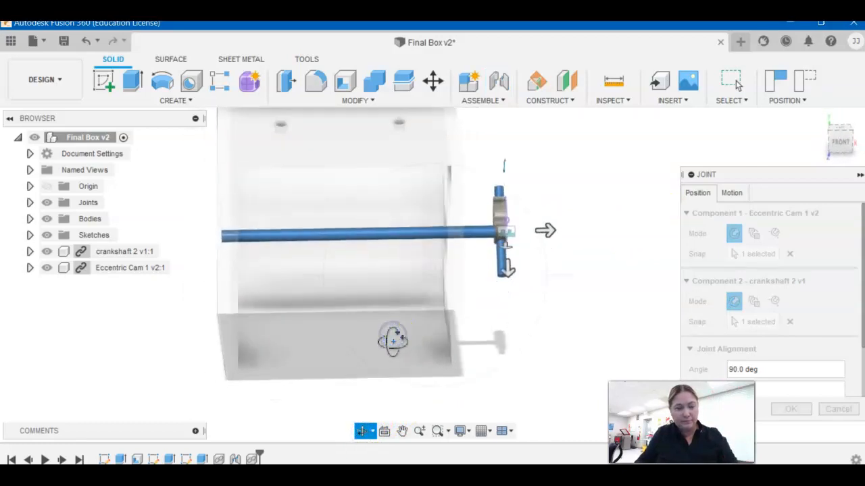
key(Escape)
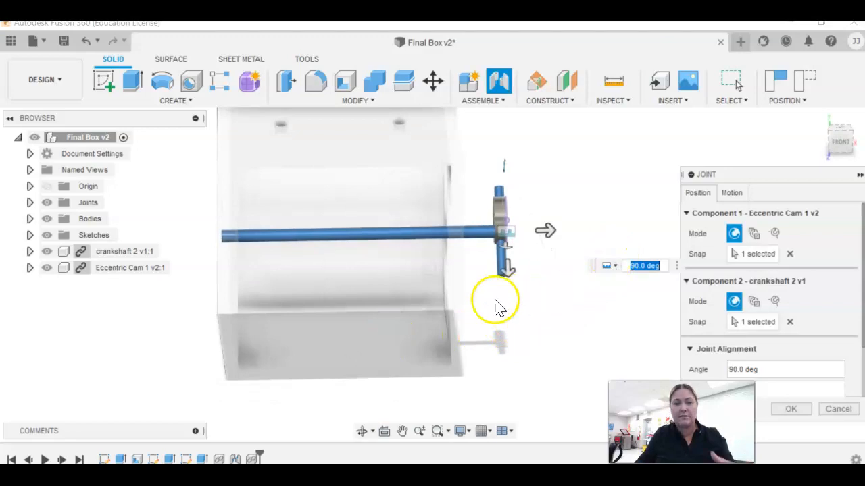
click(464, 433)
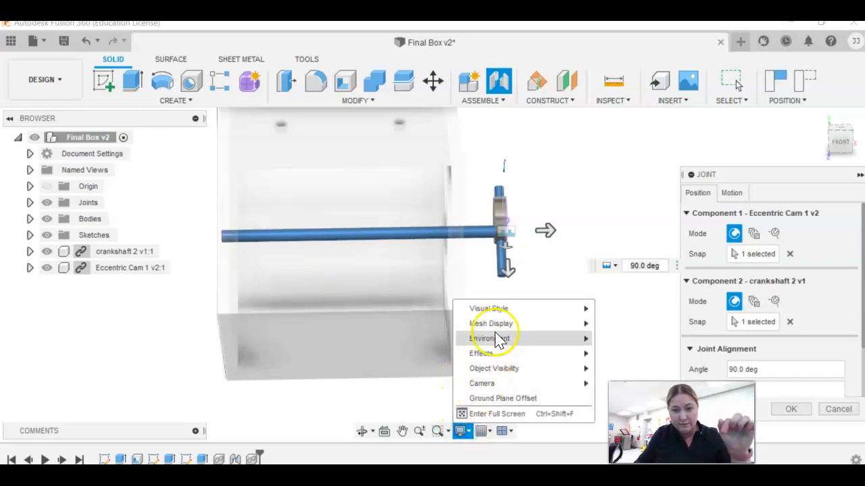
mouse_move(507, 311)
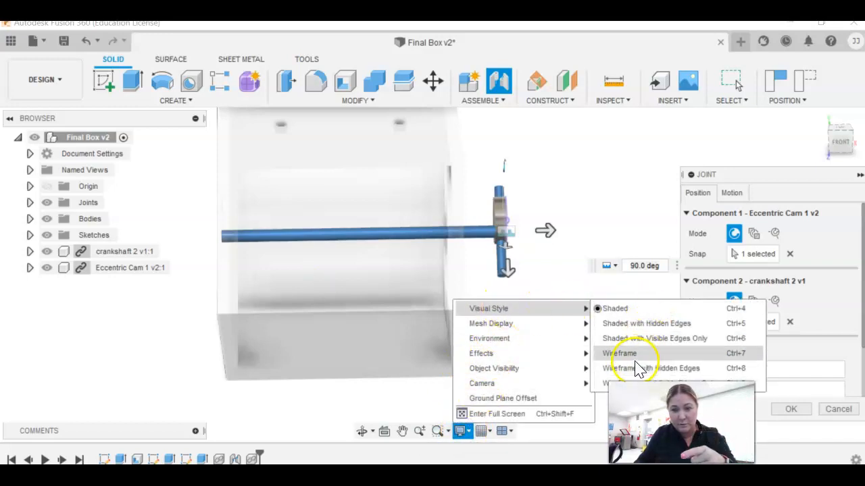
click(611, 353)
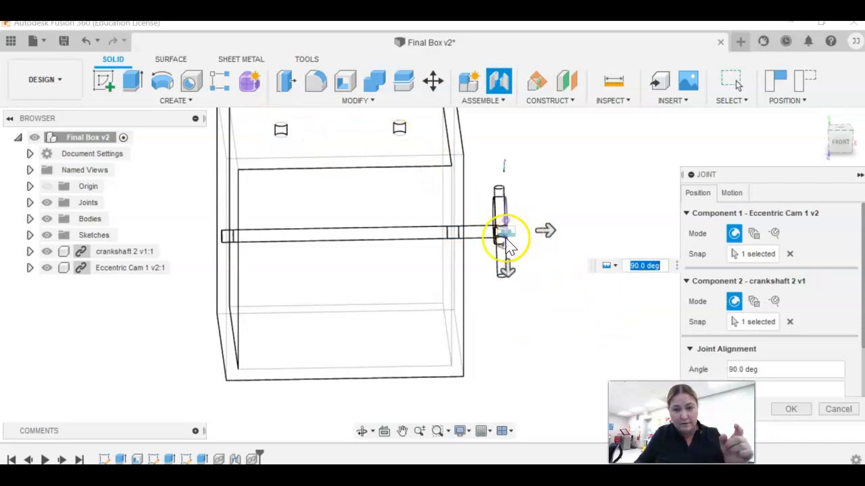
Step: Offset the cam joint -4.50 in along the crankshaft, placing the cam inside the box beneath the top hole farther from the handle
click(363, 435)
drag(371, 396, 366, 321)
click(402, 431)
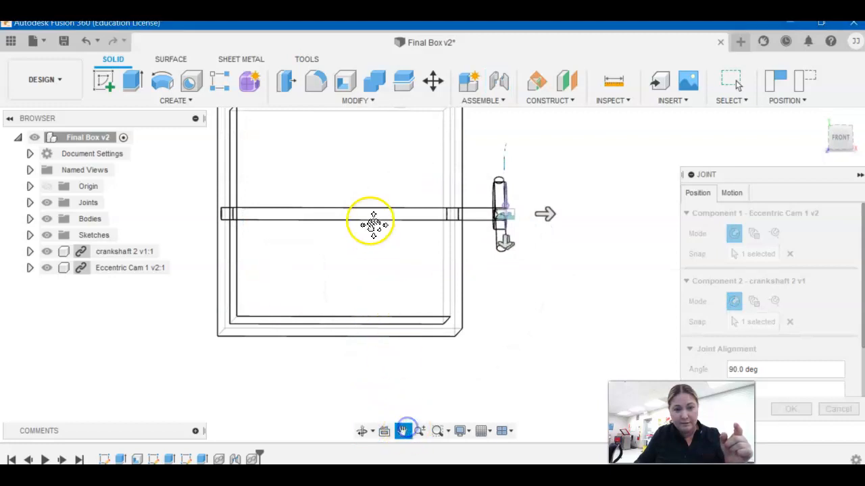
drag(371, 187, 387, 245)
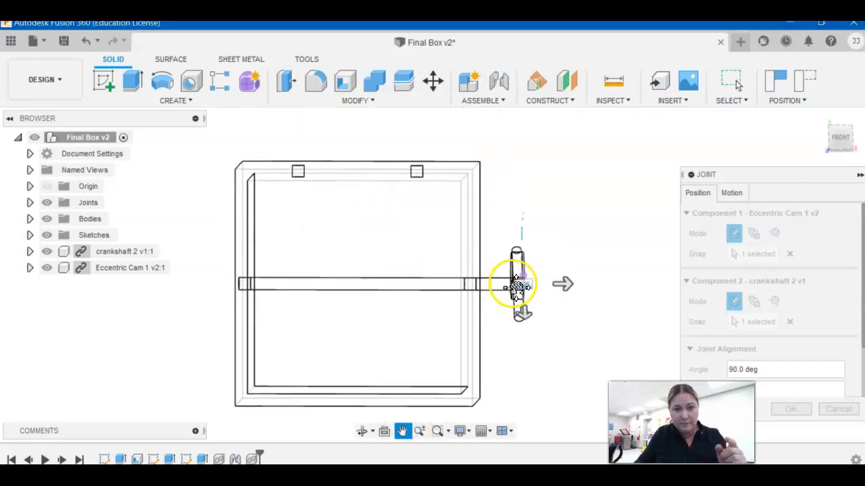
key(Escape)
drag(562, 286, 370, 282)
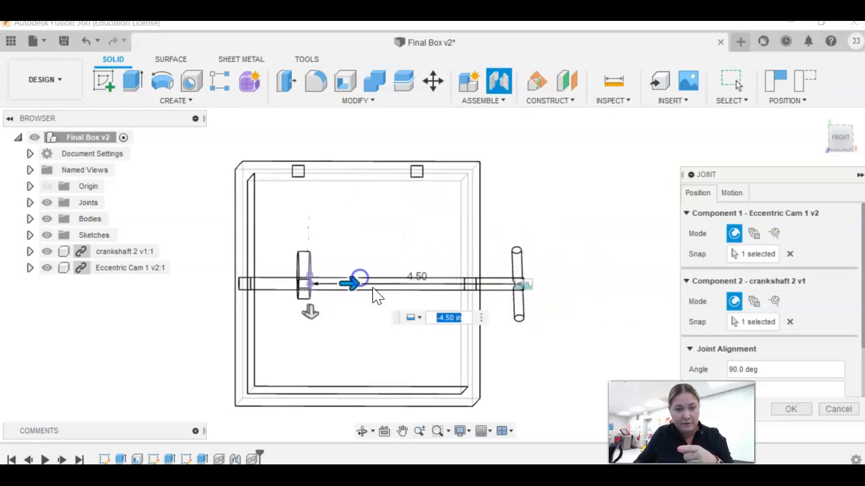
click(360, 430)
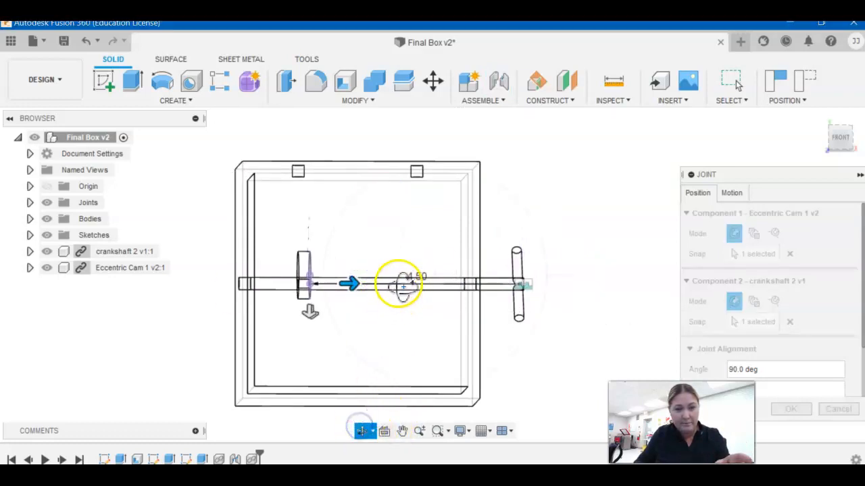
drag(396, 286, 400, 306)
key(Escape)
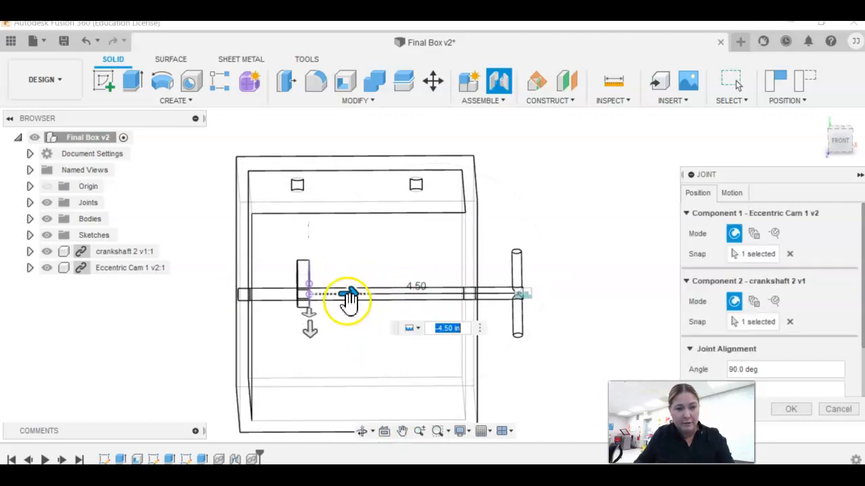
Step: Refine the cam joint's offset along the crankshaft to -4.62 in to centre the cam beneath the top hole farther from the handle
click(356, 296)
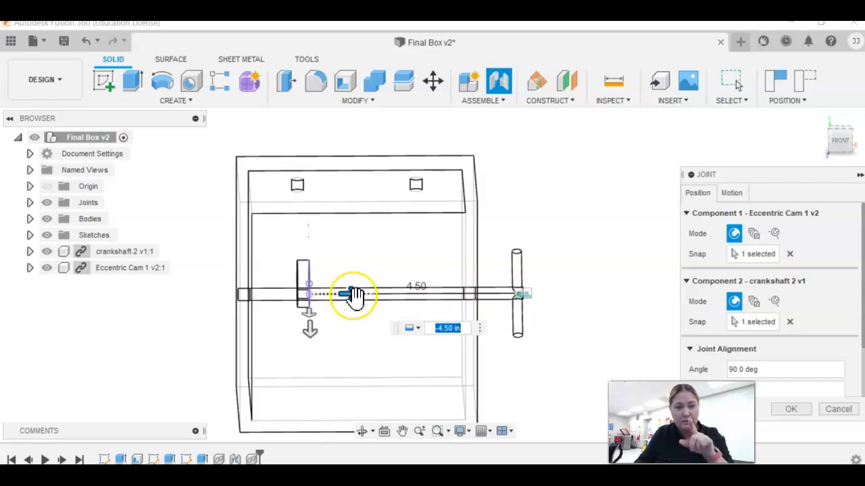
mouse_move(355, 297)
mouse_down()
mouse_move(341, 302)
mouse_move(350, 297)
mouse_up()
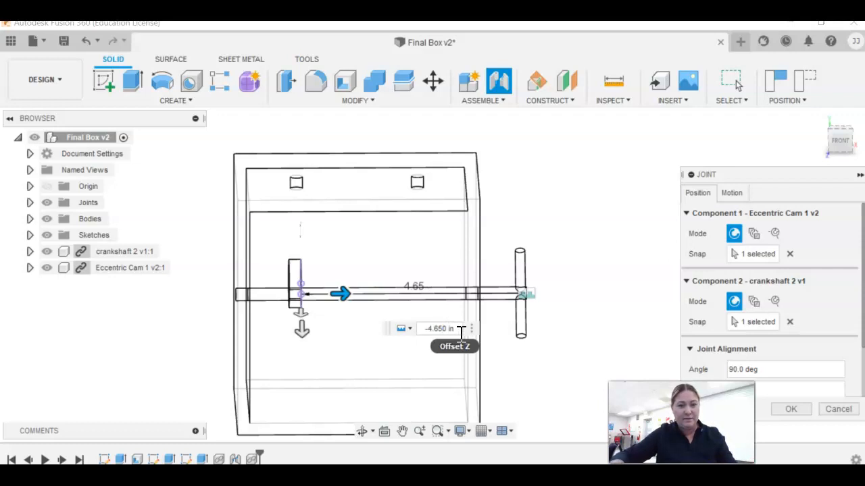
key(BackSpace)
key(BackSpace)
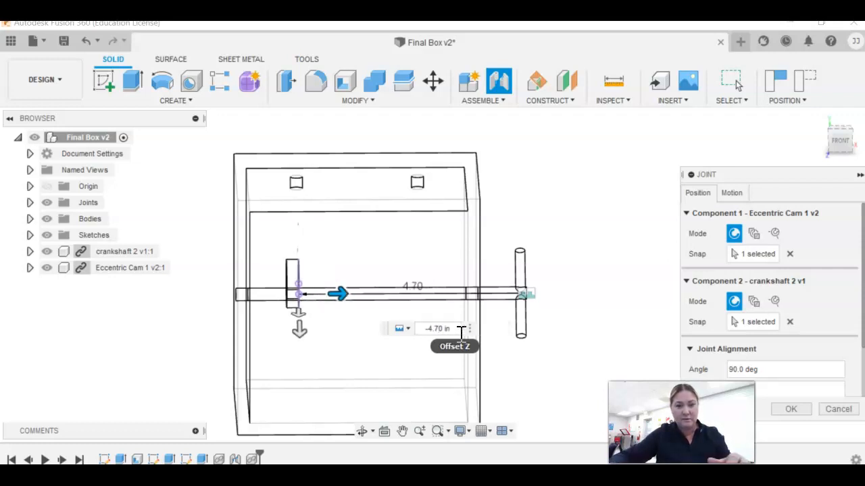
text(6)
text(5)
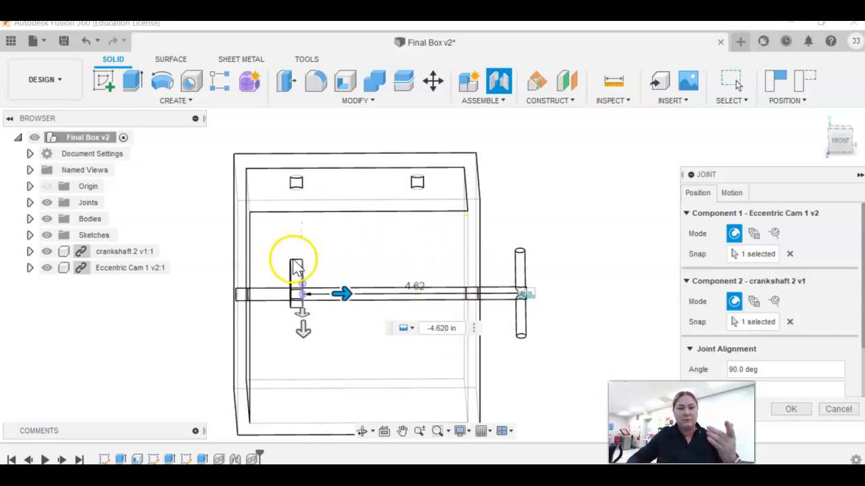
scroll(287, 263, down, 1)
scroll(284, 268, up, 3)
scroll(285, 267, up, 1)
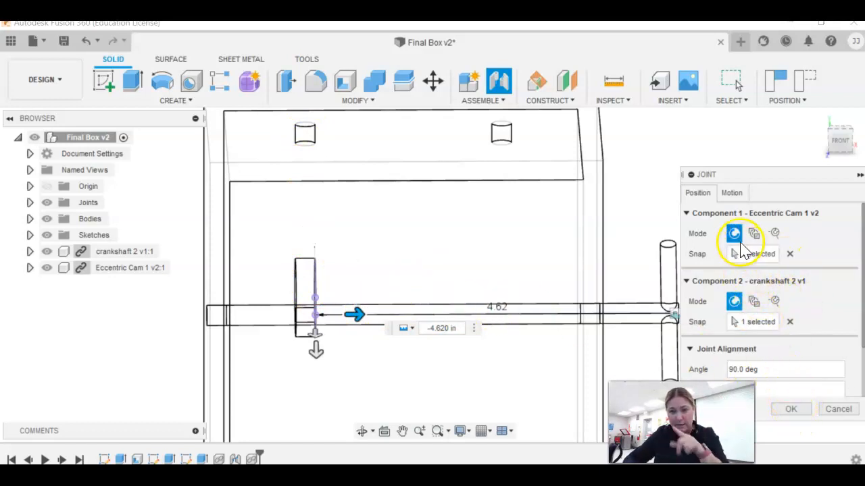
Step: Set the cam joint's motion type to Rigid and finish the joint
click(731, 194)
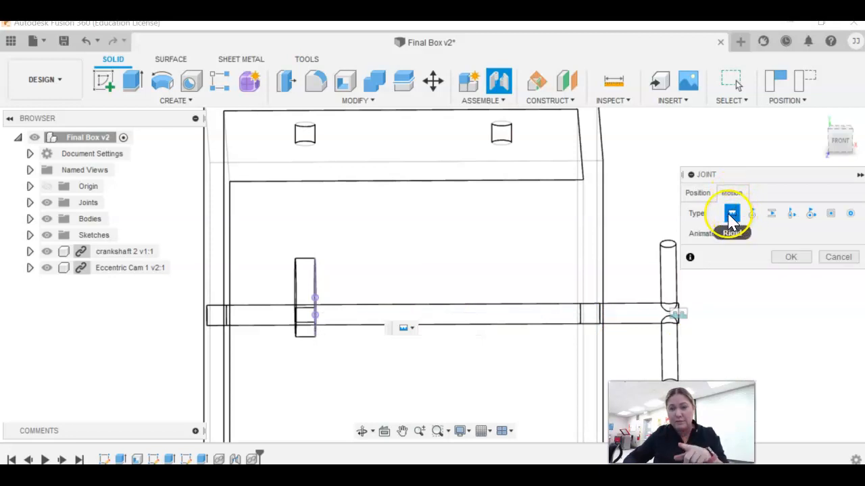
click(750, 216)
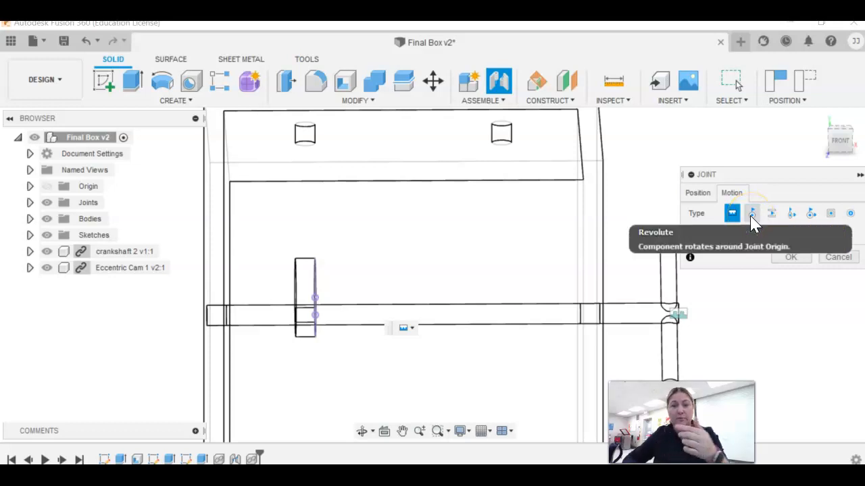
click(750, 226)
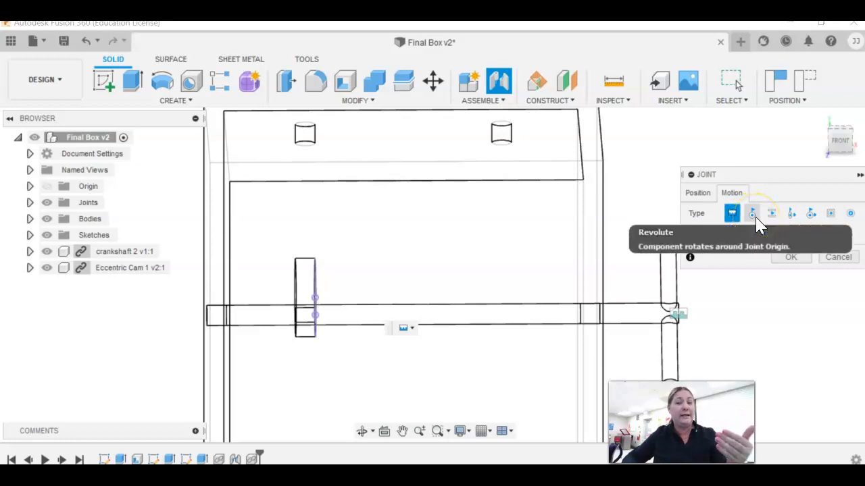
click(732, 215)
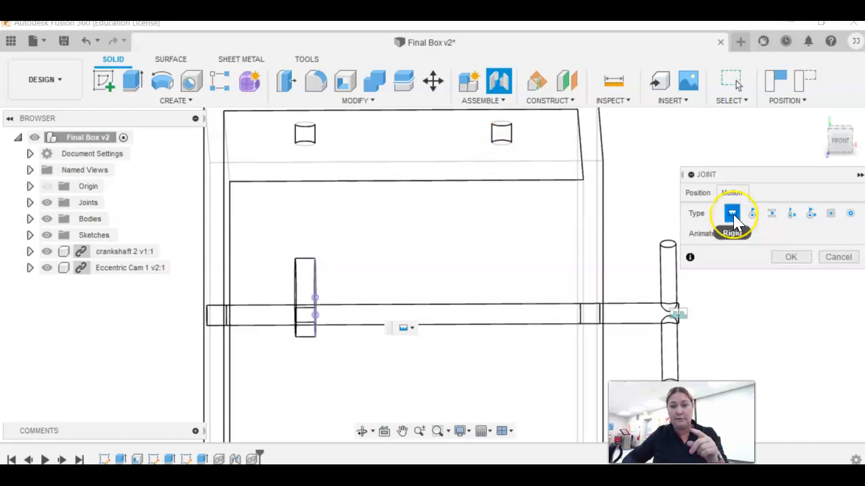
click(787, 262)
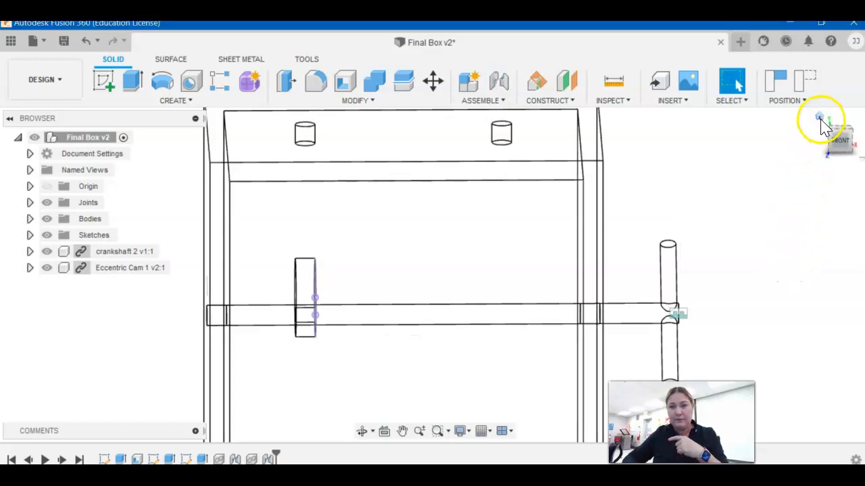
Step: Return to the home view and set the visual style to Shaded
click(820, 120)
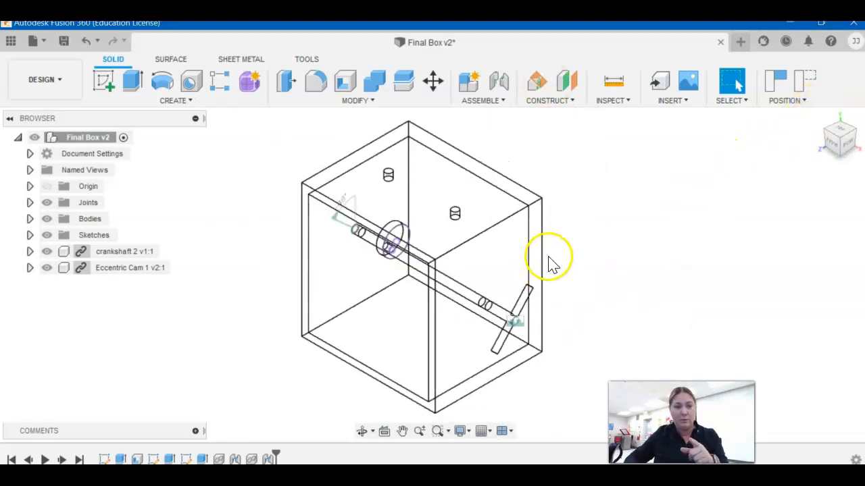
click(473, 437)
mouse_move(532, 317)
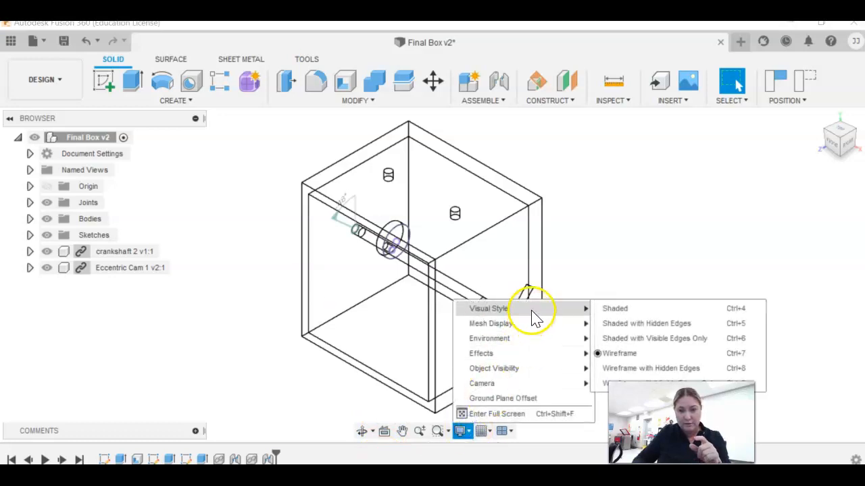
click(650, 310)
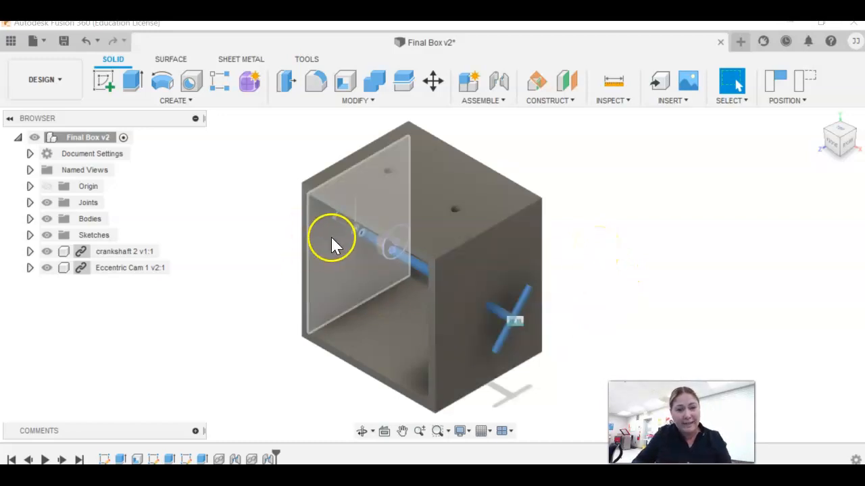
Step: Animate the model from the joint at the crankshaft's far end inside the box, and end the animation
scroll(362, 255, up, 3)
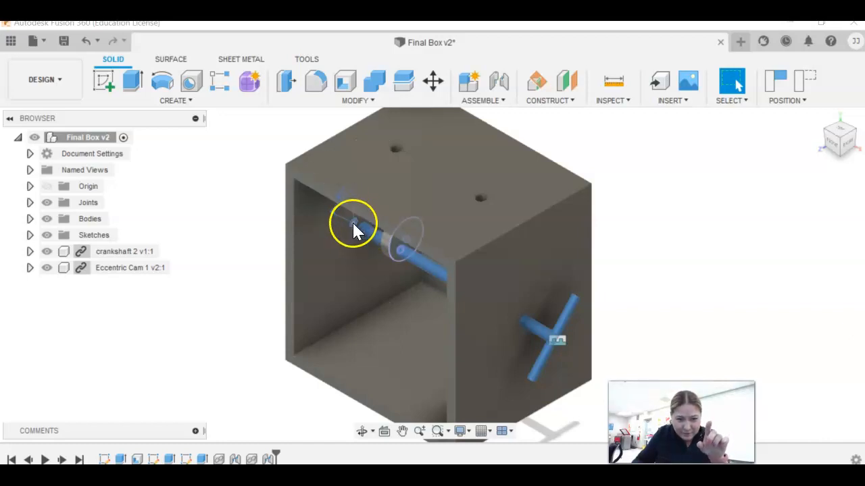
right_click(352, 223)
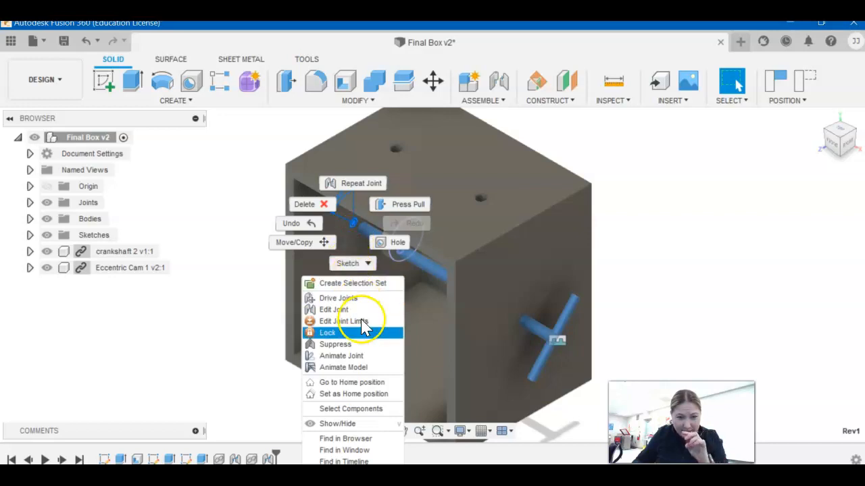
click(368, 368)
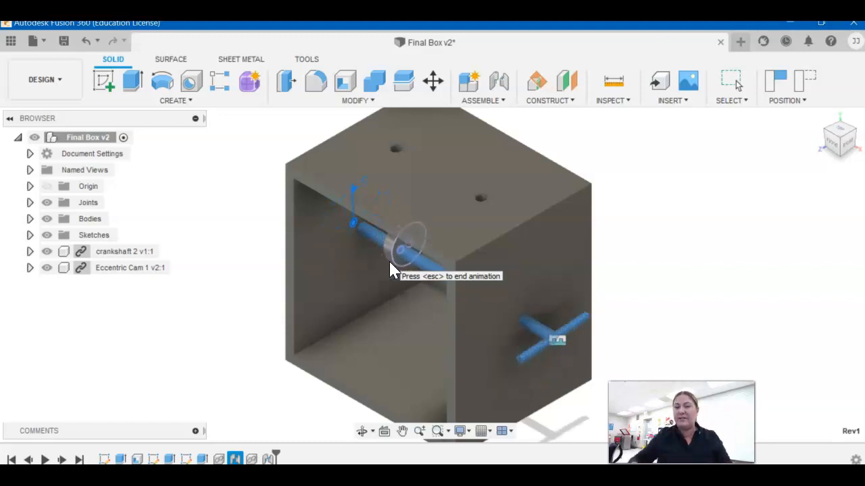
click(380, 268)
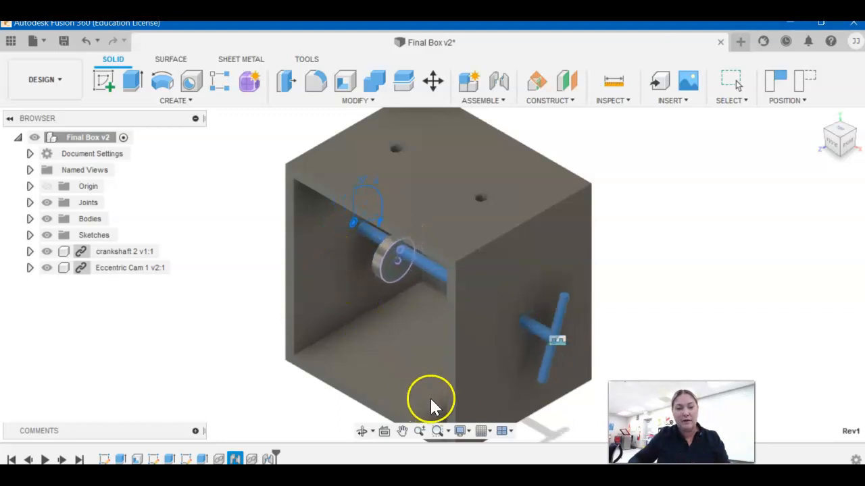
right_click(352, 225)
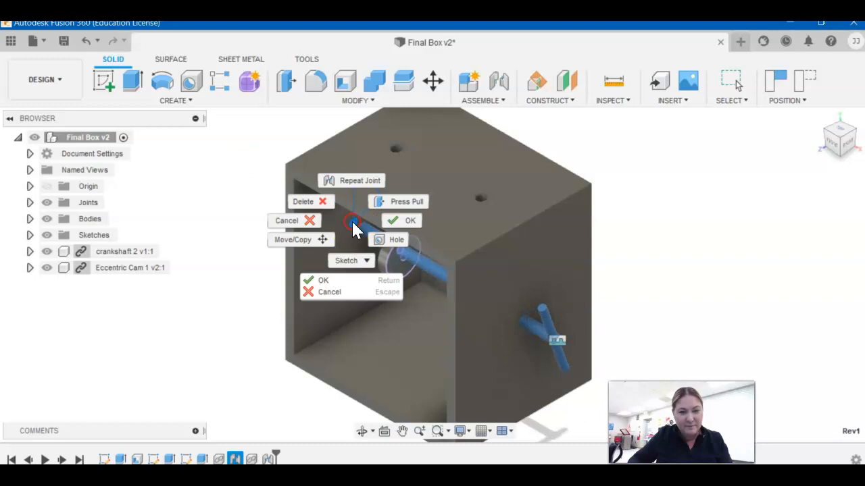
click(400, 222)
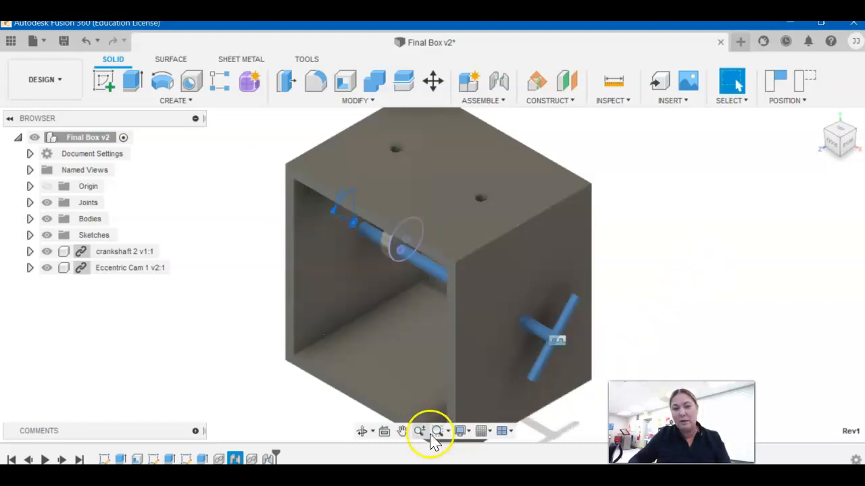
Step: Turn the crankshaft by its handle to check the cam's motion through the box's open front
click(364, 436)
drag(396, 359, 431, 329)
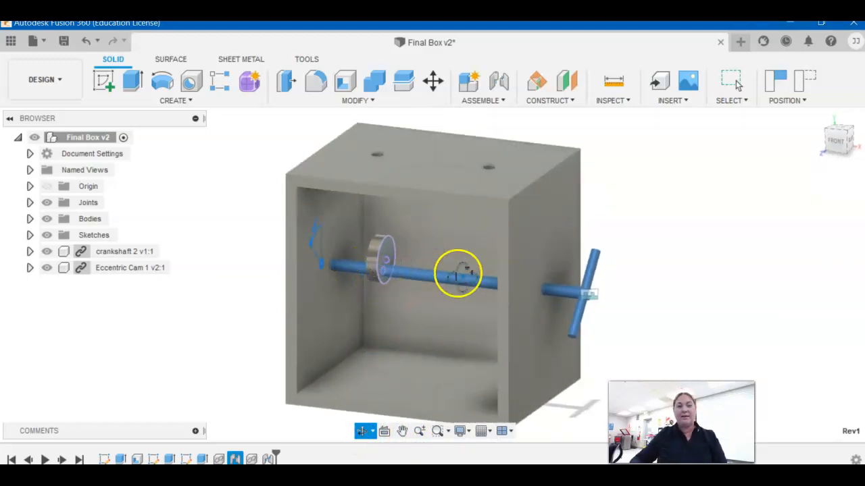
key(Escape)
drag(591, 289, 600, 318)
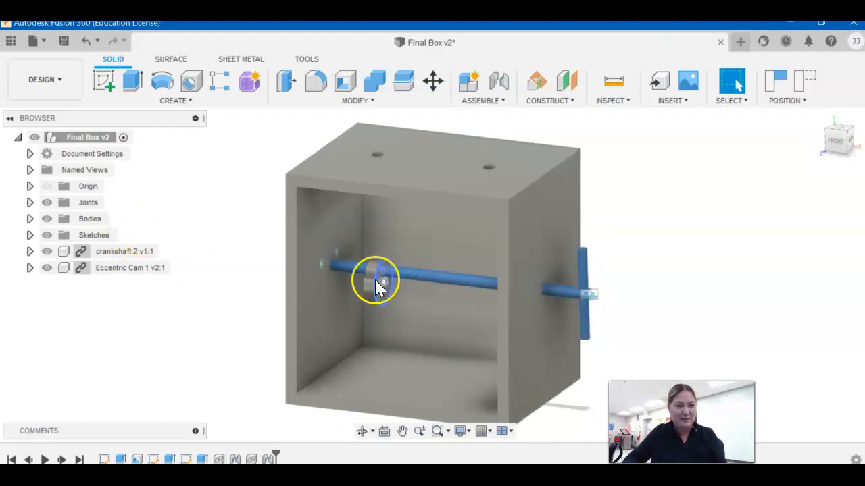
click(363, 431)
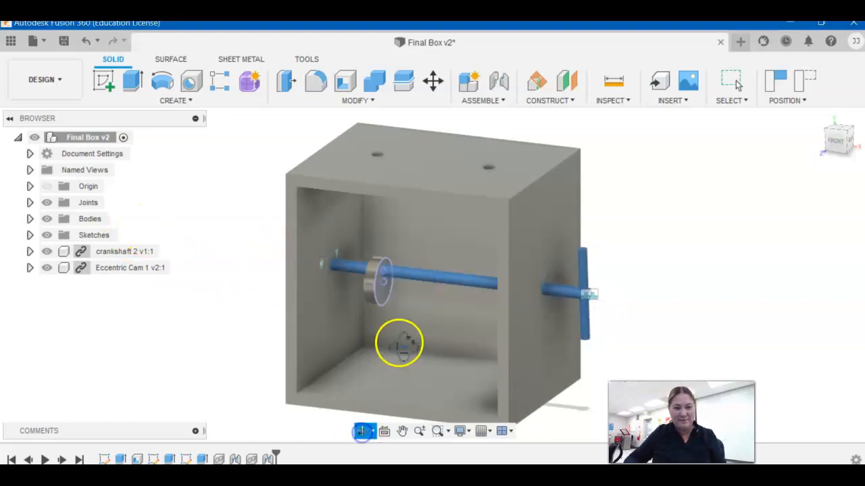
drag(399, 344, 369, 347)
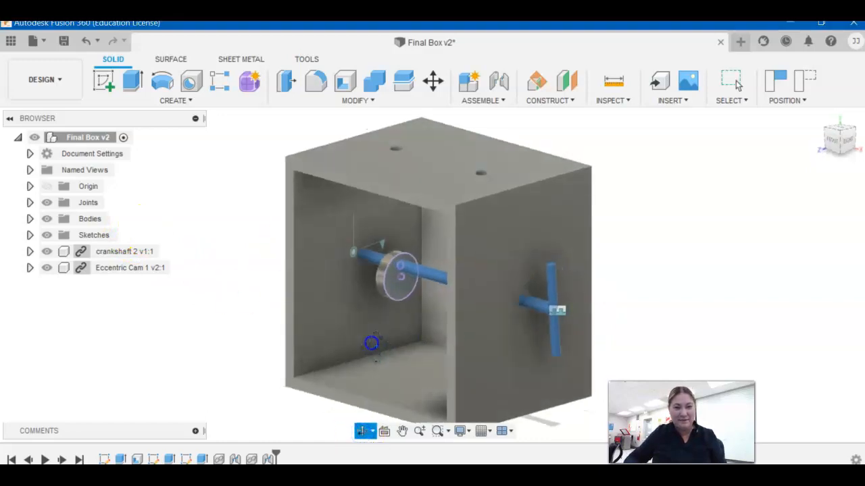
Step: Insert a second Eccentric Cam 1 from the Automata Toy project into the box assembly
click(13, 41)
drag(104, 265, 537, 318)
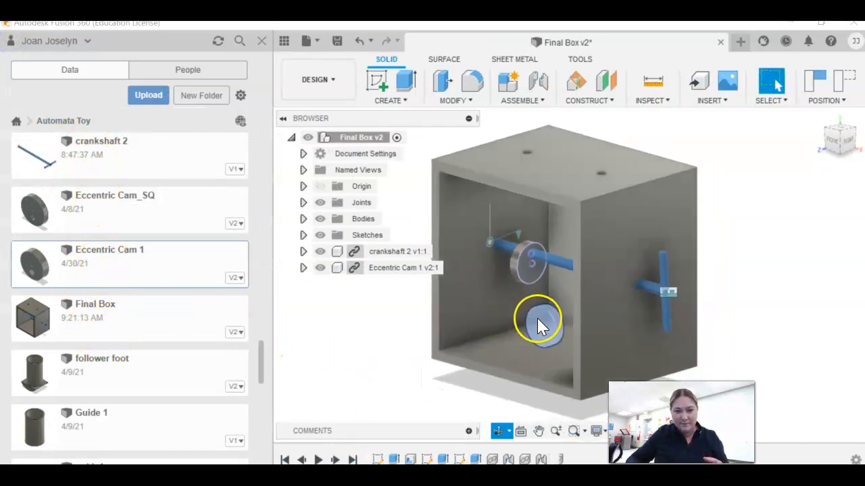
click(260, 39)
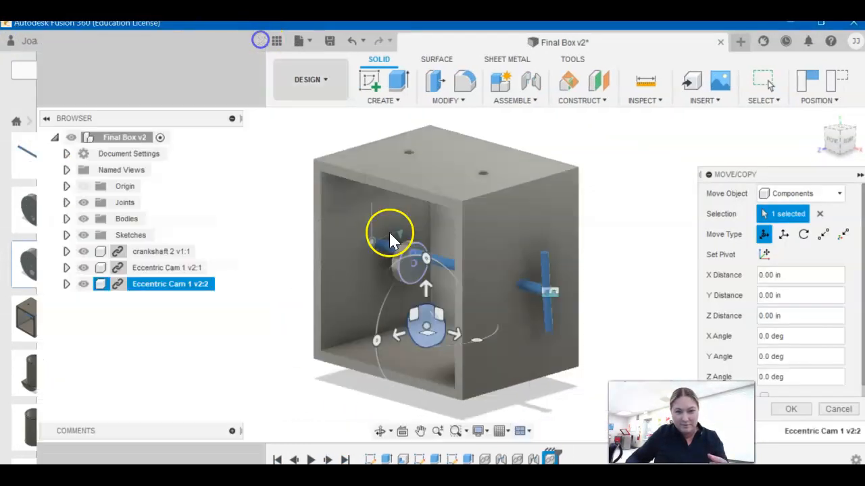
Step: Move the second cam -2.254 in along X and 4.038 in along Z, out in front of the box
click(397, 334)
drag(396, 334, 234, 350)
click(183, 245)
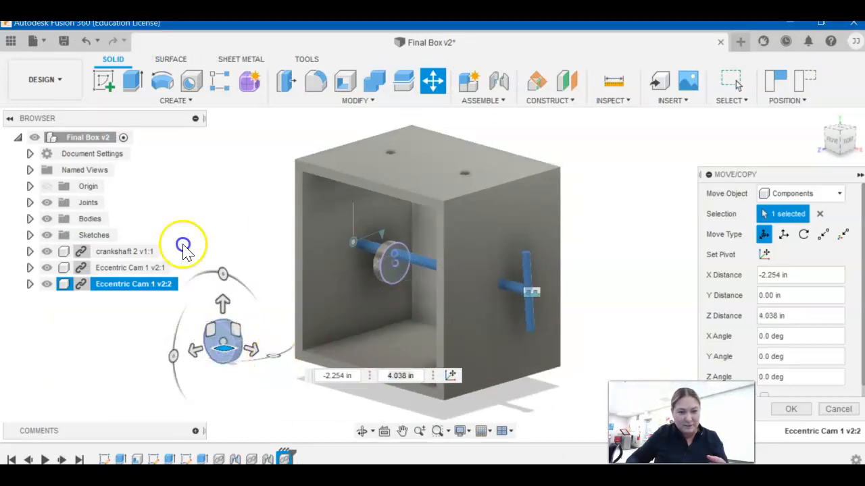
click(293, 347)
click(289, 355)
scroll(266, 372, up, 1)
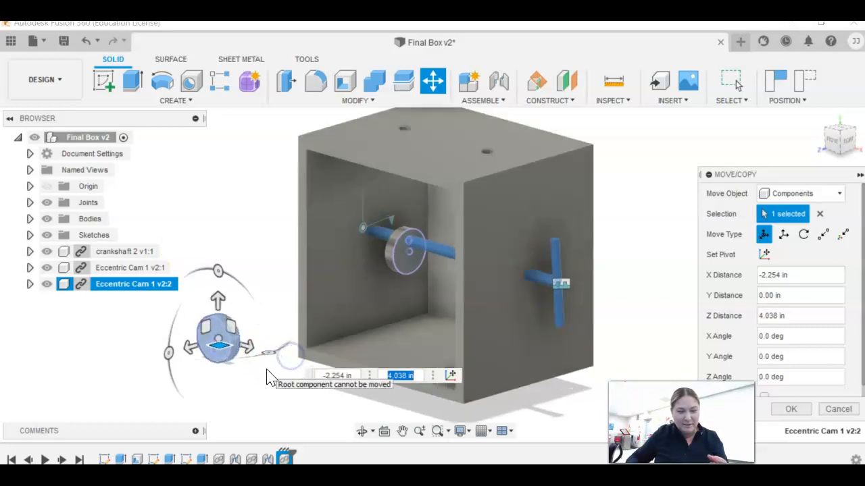
Step: Rotate the second cam 65 degrees about Y and 180 degrees about Z, and accept the move
click(364, 432)
drag(213, 248, 330, 385)
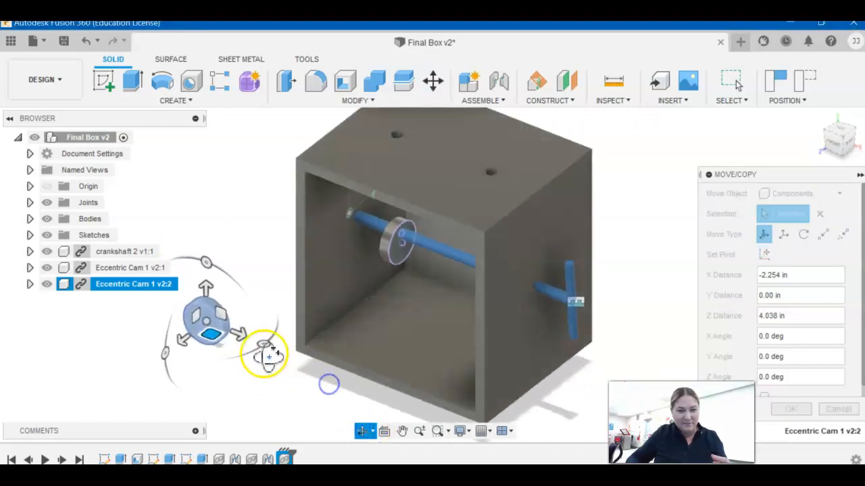
key(Escape)
drag(270, 343, 298, 303)
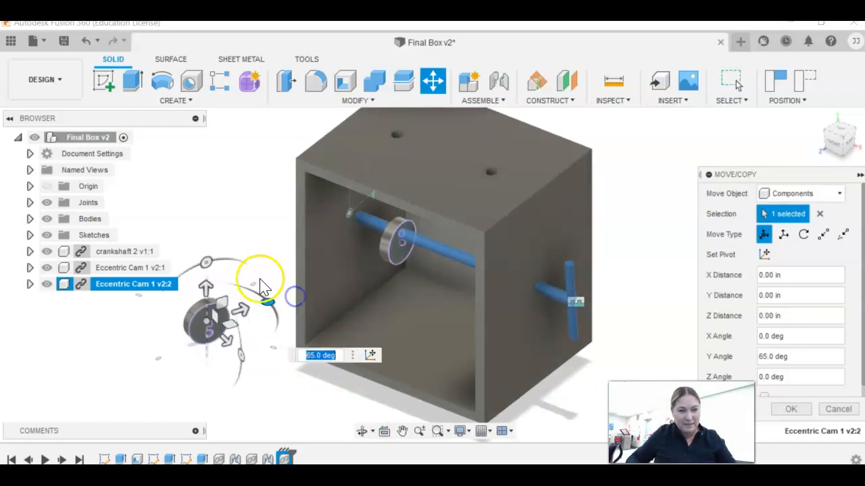
click(216, 262)
drag(216, 261, 201, 389)
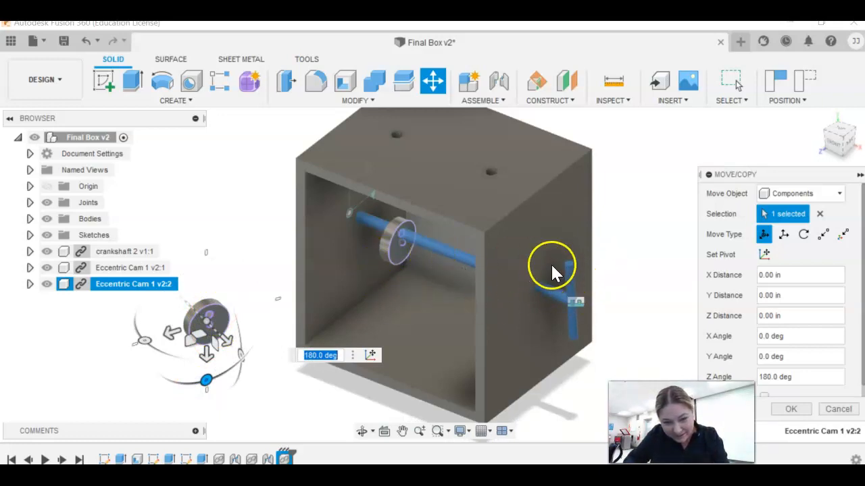
click(791, 408)
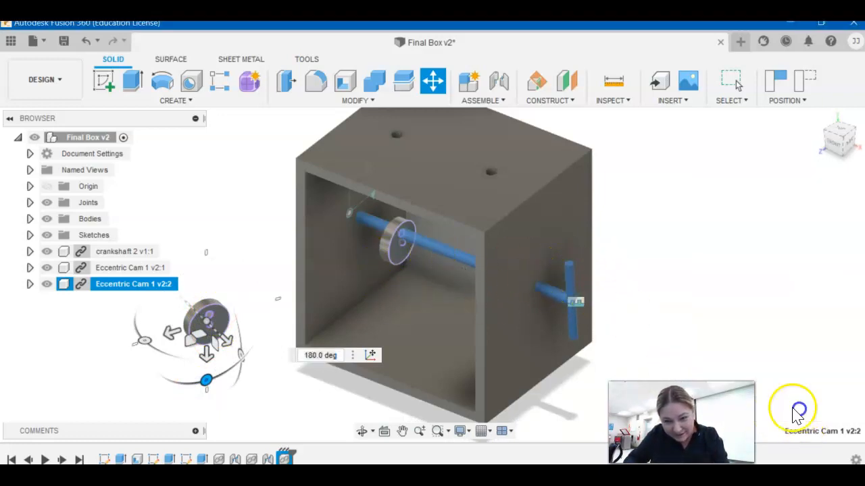
Step: Turn the crankshaft by its handle, and start a joint from the centre of the second cam's off-centre hole
drag(567, 276, 566, 343)
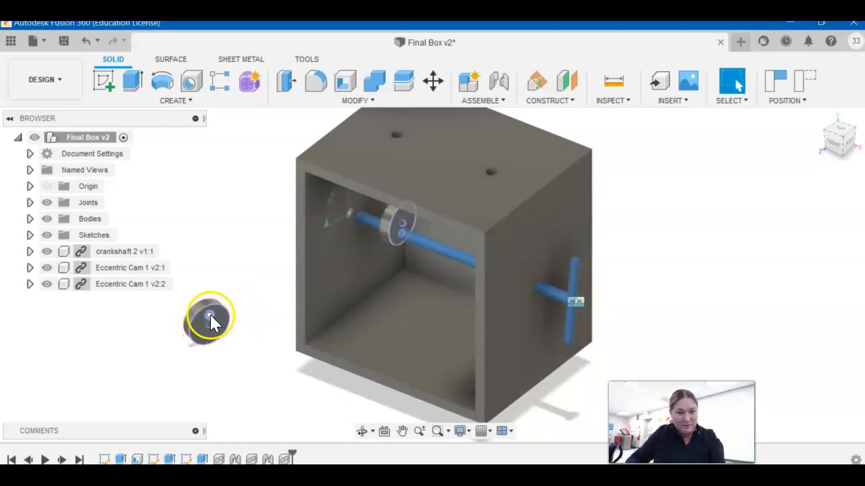
click(498, 102)
click(504, 131)
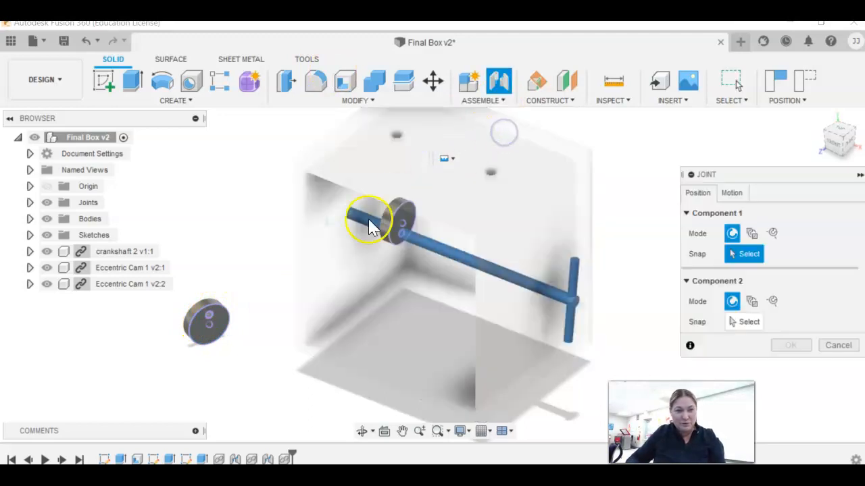
scroll(237, 329, up, 5)
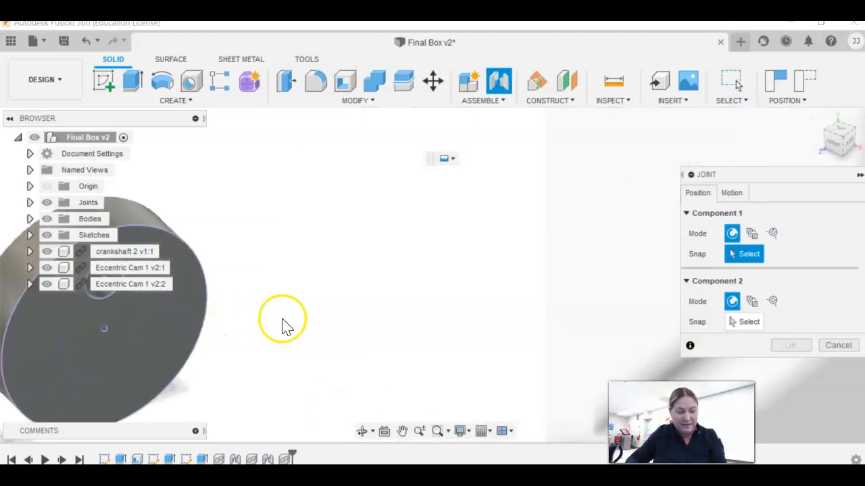
click(405, 432)
drag(320, 277, 463, 271)
key(Escape)
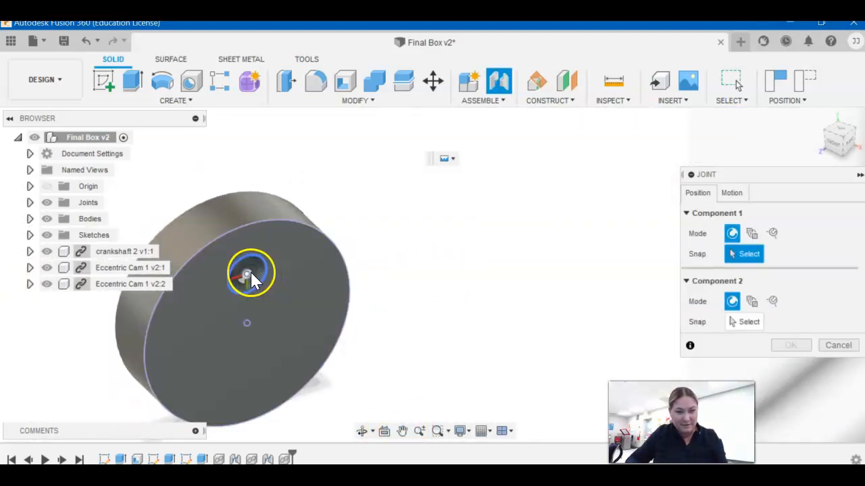
click(250, 272)
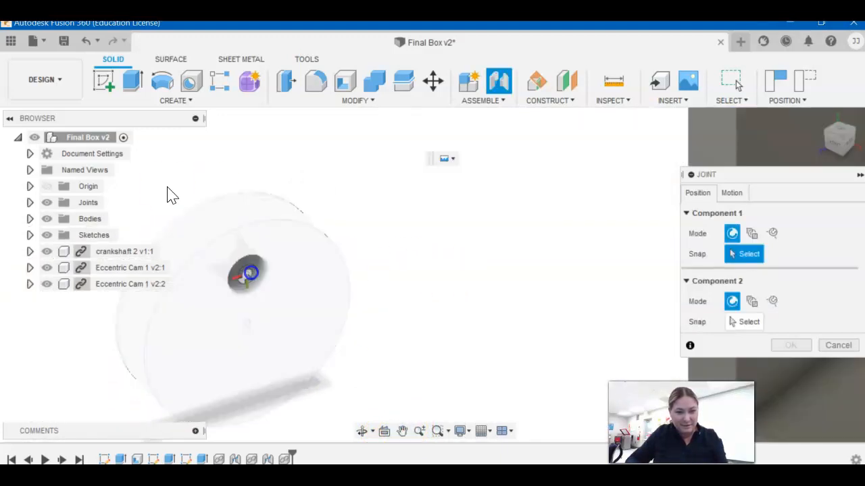
Step: Snap the second cam's joint to the centre of the crankshaft's end face at the handle
click(402, 431)
drag(521, 318, 396, 268)
scroll(396, 263, down, 8)
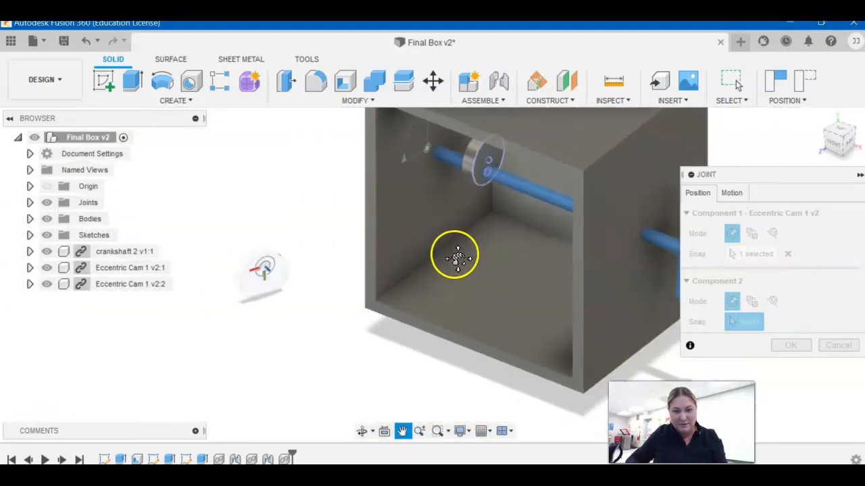
drag(555, 272, 447, 284)
scroll(462, 285, up, 5)
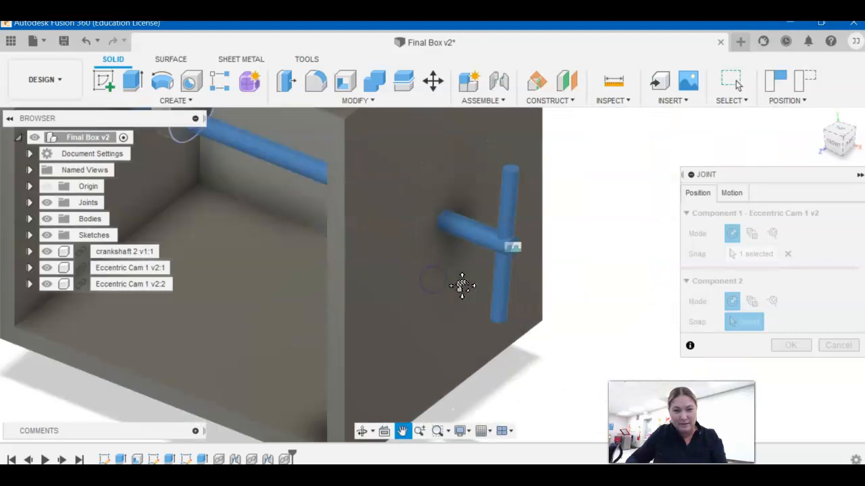
scroll(462, 286, up, 2)
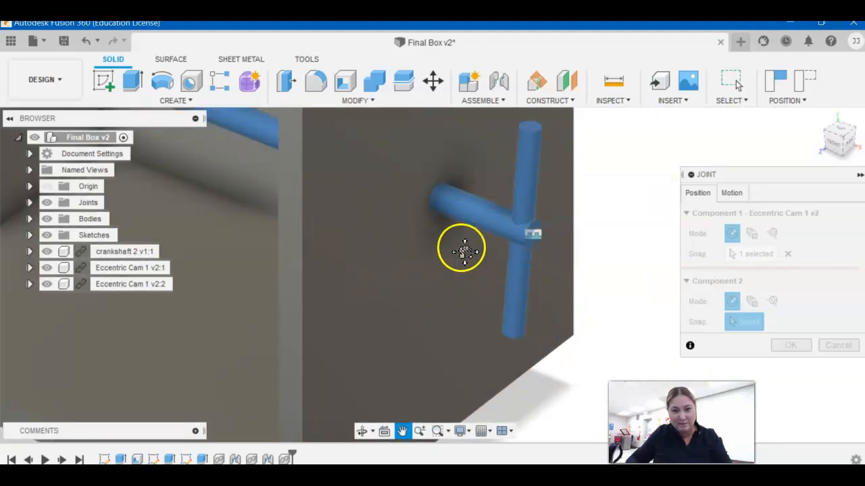
key(Escape)
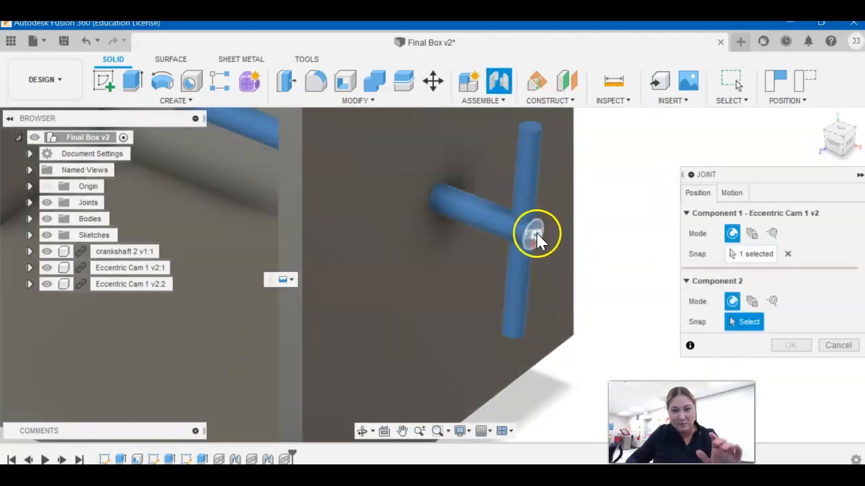
scroll(535, 238, up, 3)
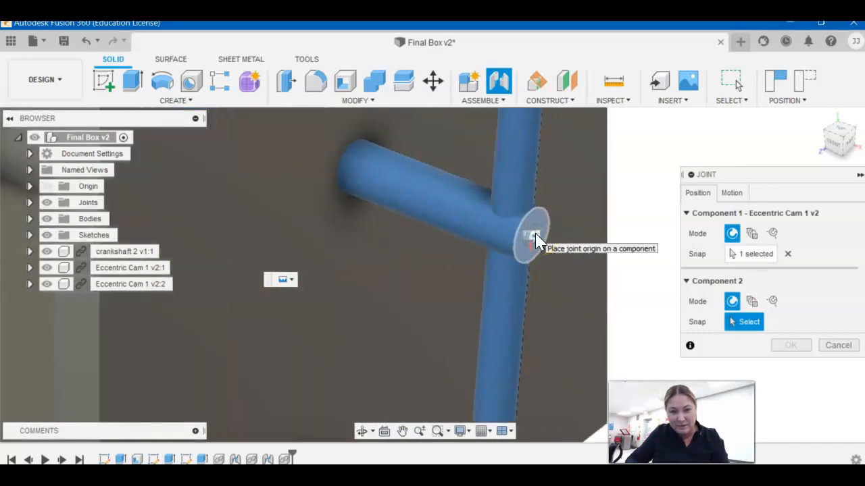
click(533, 238)
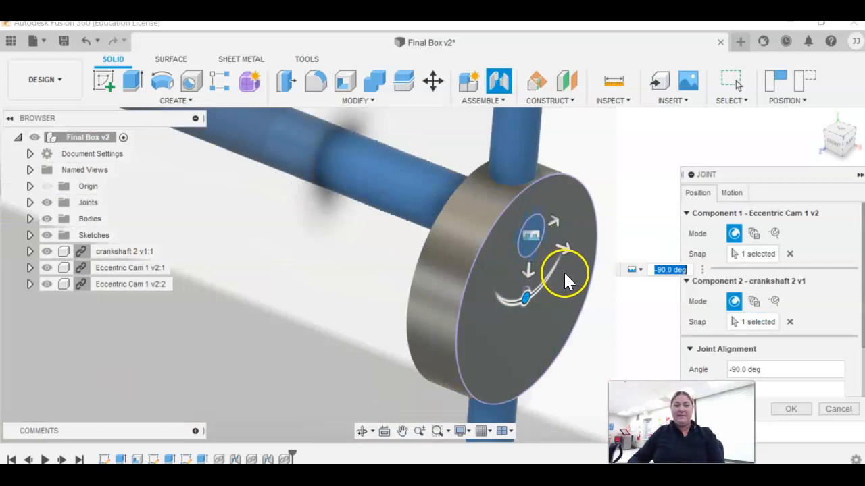
Step: Offset the second cam -3.20 in along the crankshaft, into the box
scroll(544, 265, down, 5)
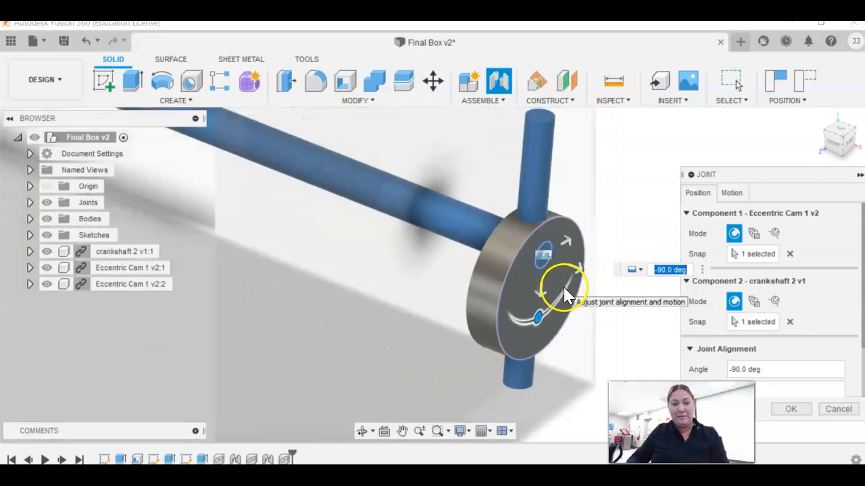
scroll(578, 273, down, 2)
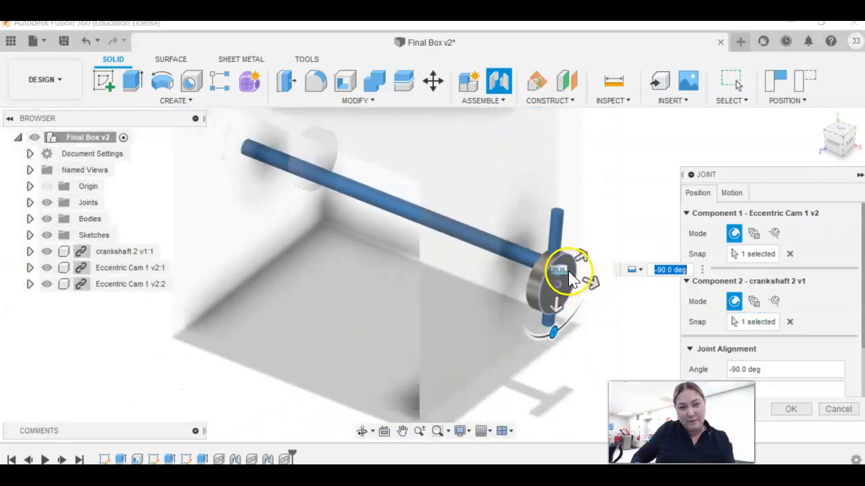
drag(599, 287, 425, 230)
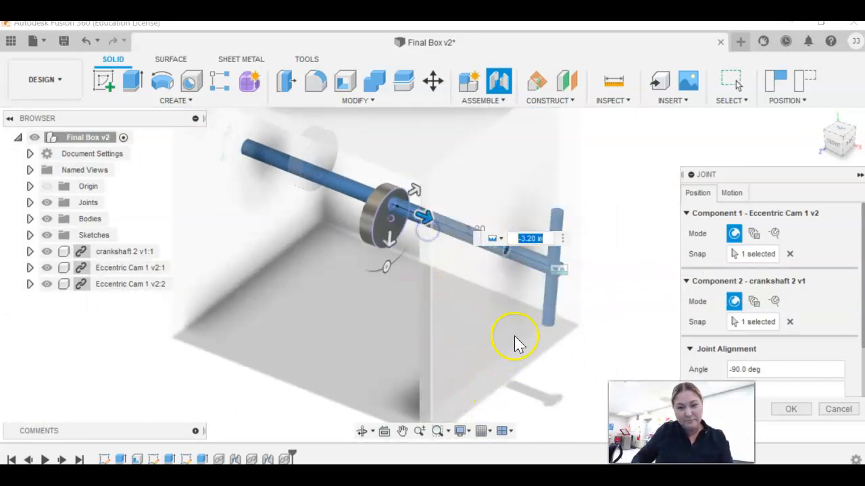
Step: Orient the model to face the box's open front and set the visual style to Wireframe
click(361, 433)
drag(361, 322, 407, 304)
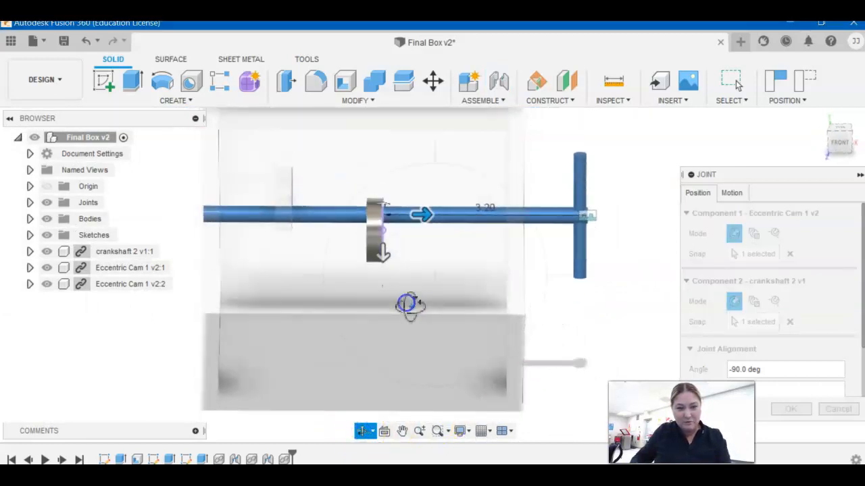
scroll(408, 302, down, 3)
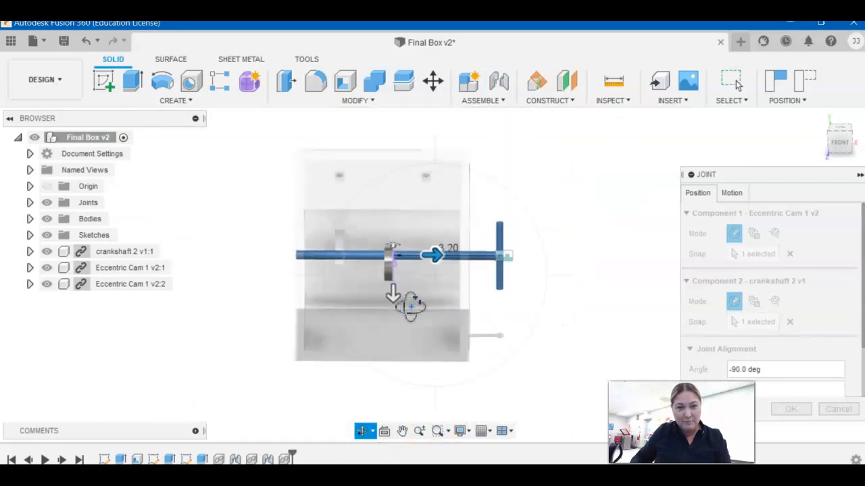
click(462, 431)
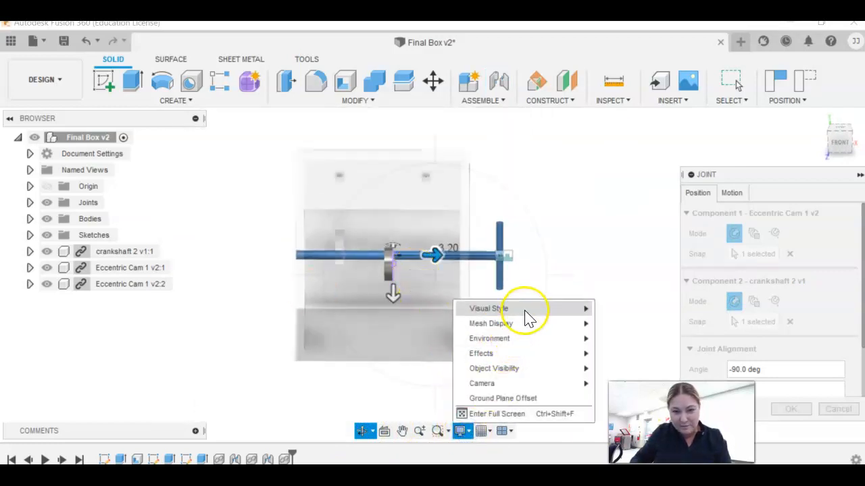
mouse_move(526, 311)
click(627, 353)
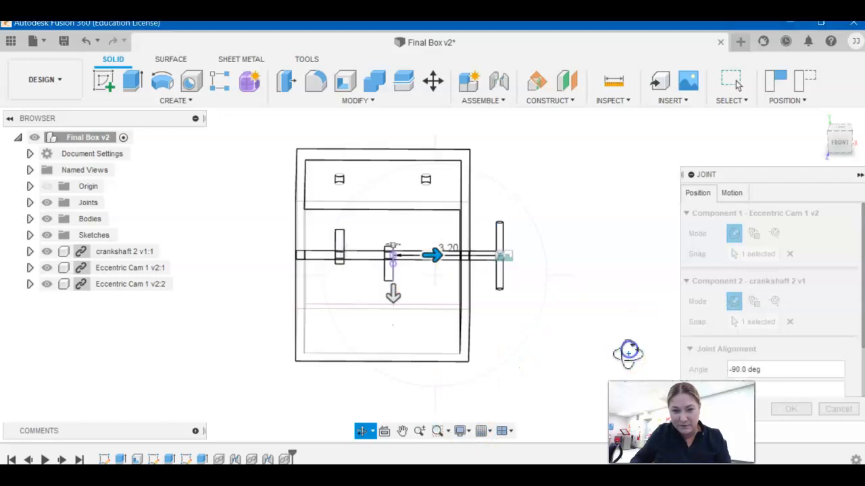
Step: Set the second cam's joint offset to -2.10 in, beneath the top hole nearest the handle
scroll(457, 288, up, 2)
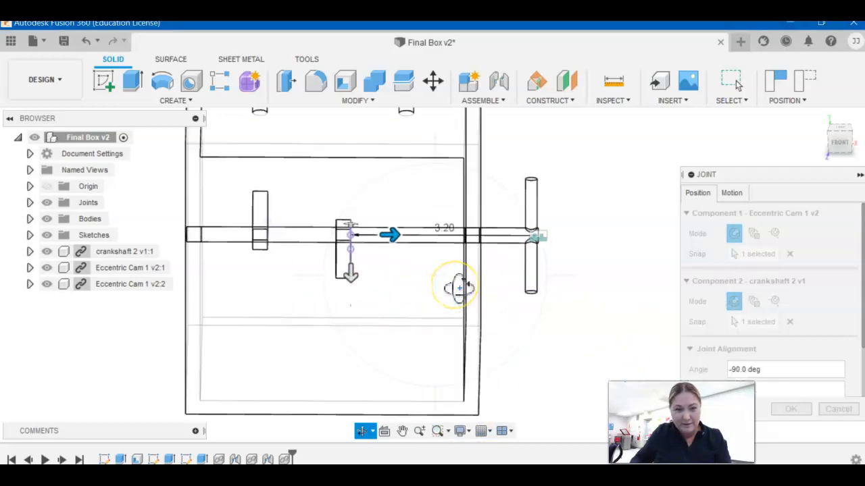
scroll(458, 288, up, 1)
click(402, 431)
drag(403, 219, 443, 307)
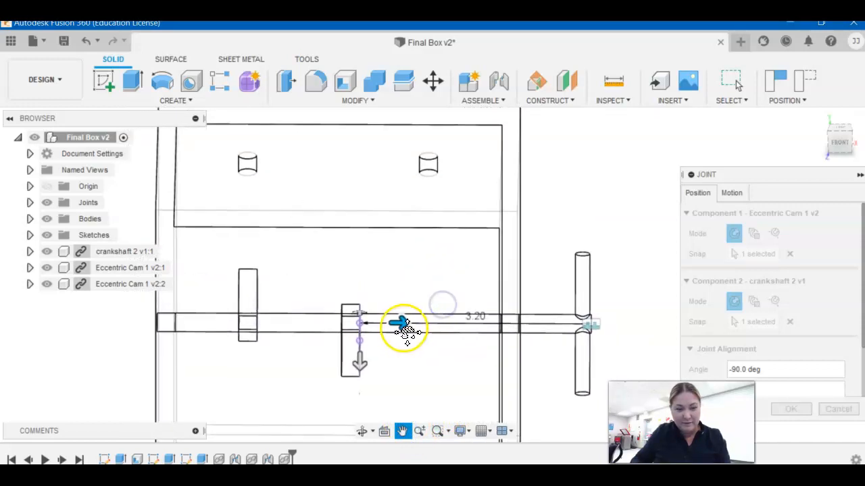
key(Escape)
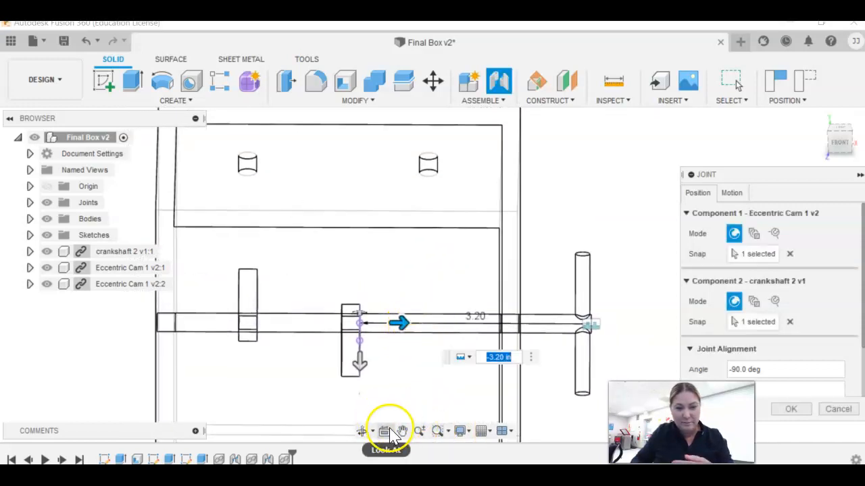
drag(403, 326, 480, 318)
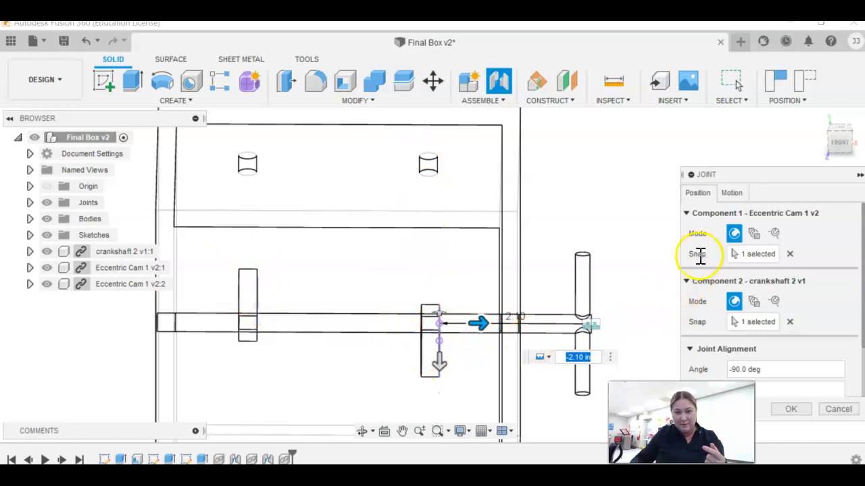
Step: Check that the second cam's joint motion type is Rigid, and accept the joint
click(737, 194)
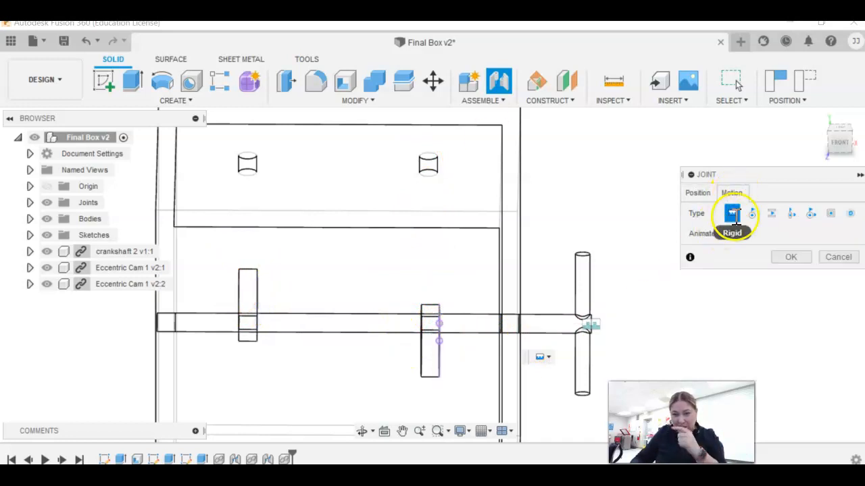
click(699, 194)
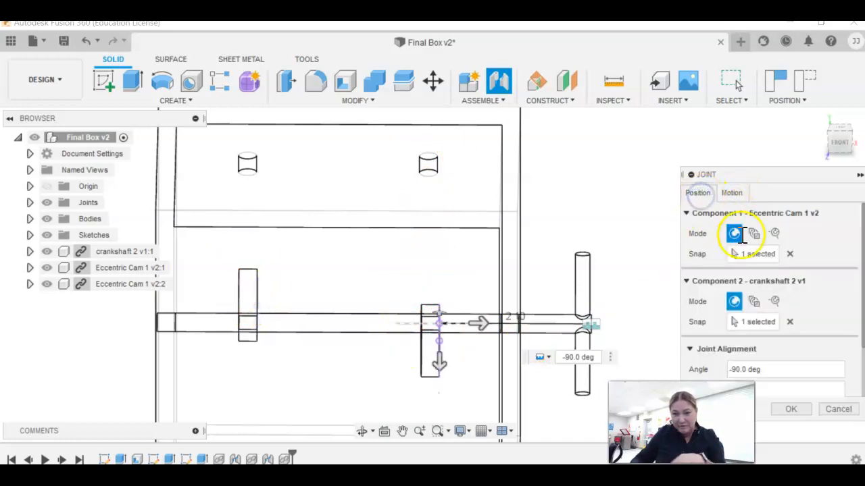
click(791, 409)
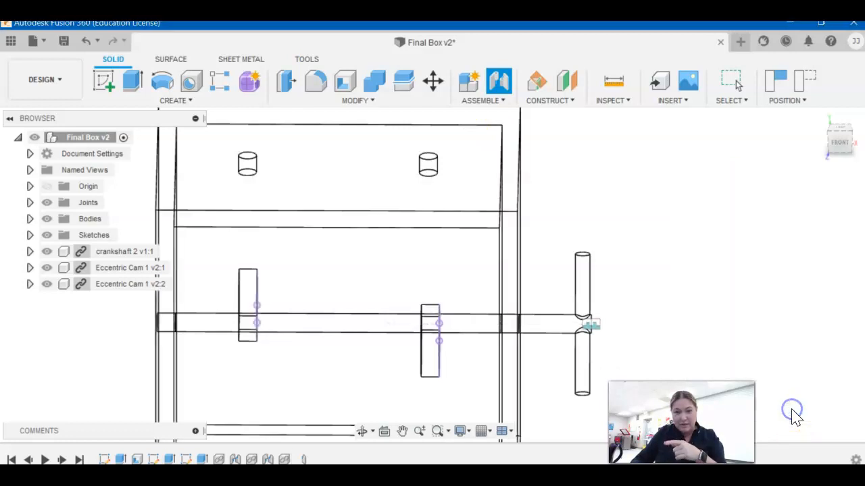
Step: Return to a corner view of the box and set the visual style to Shaded
click(820, 118)
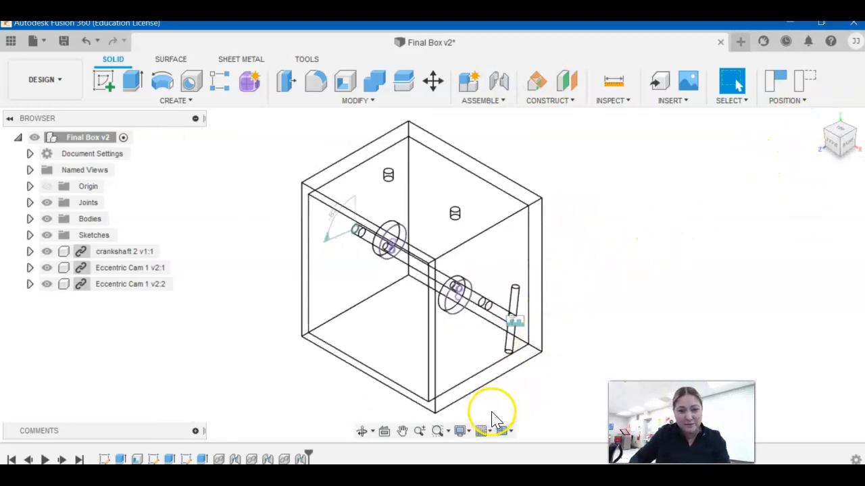
click(461, 431)
mouse_move(544, 312)
click(616, 308)
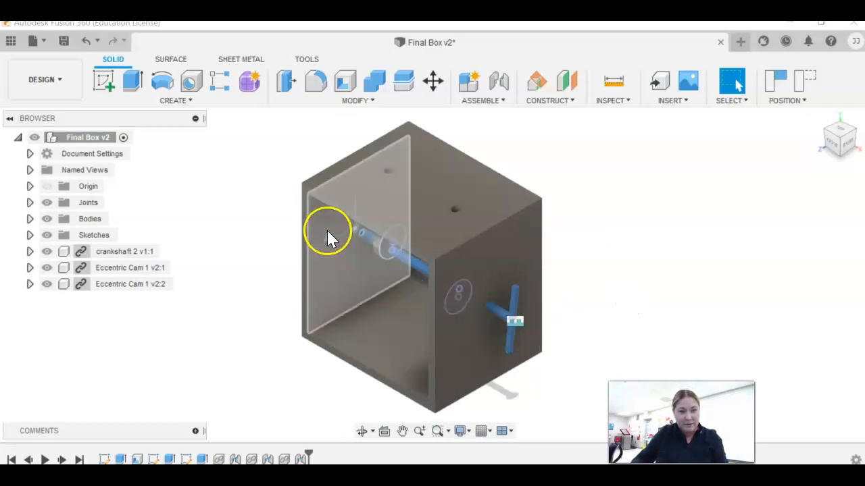
Step: Run Animate Model from the crankshaft's rotating joint at the inner side wall
scroll(354, 231, down, 4)
scroll(353, 231, up, 5)
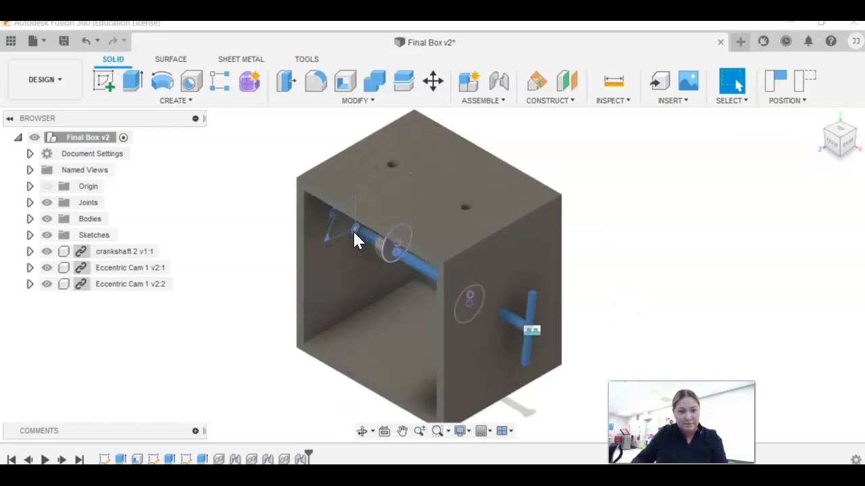
scroll(353, 230, up, 1)
click(356, 235)
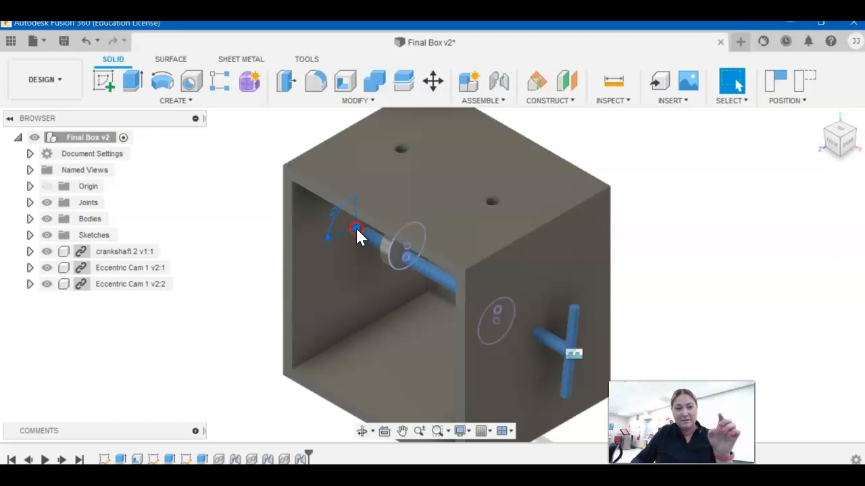
right_click(357, 235)
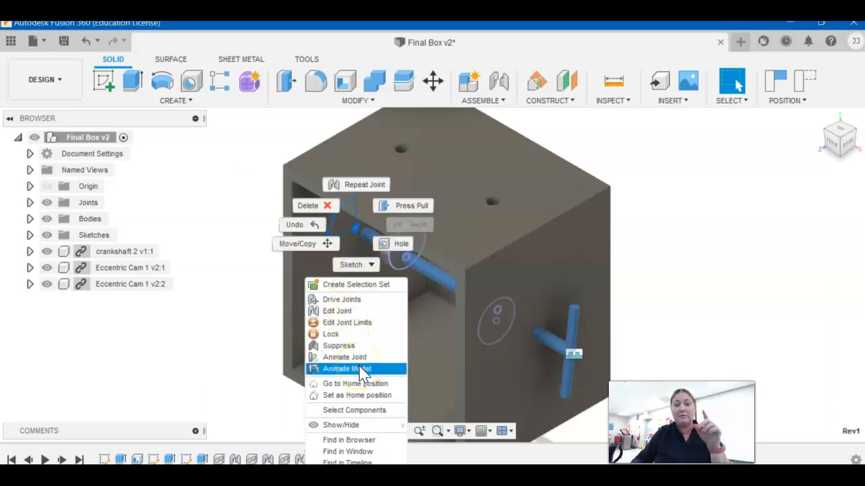
click(362, 370)
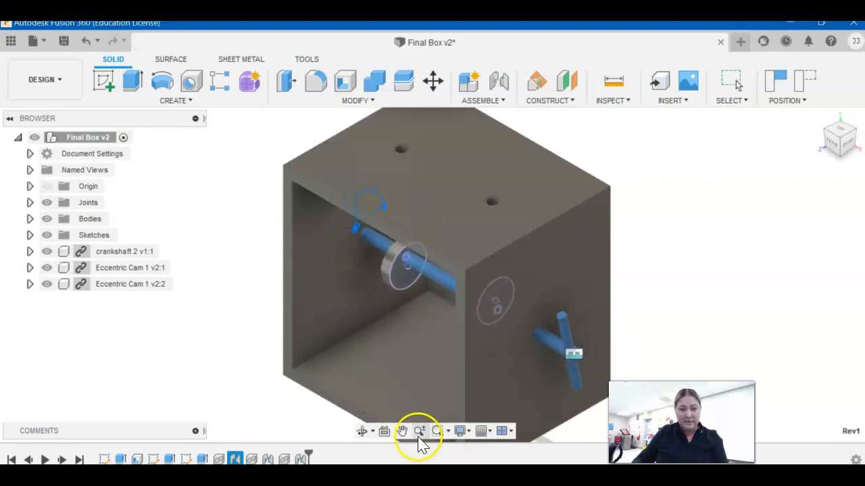
Step: Examine how both cams move on the turning crankshaft beneath the top holes, seen through the open front
click(362, 433)
drag(274, 248, 454, 344)
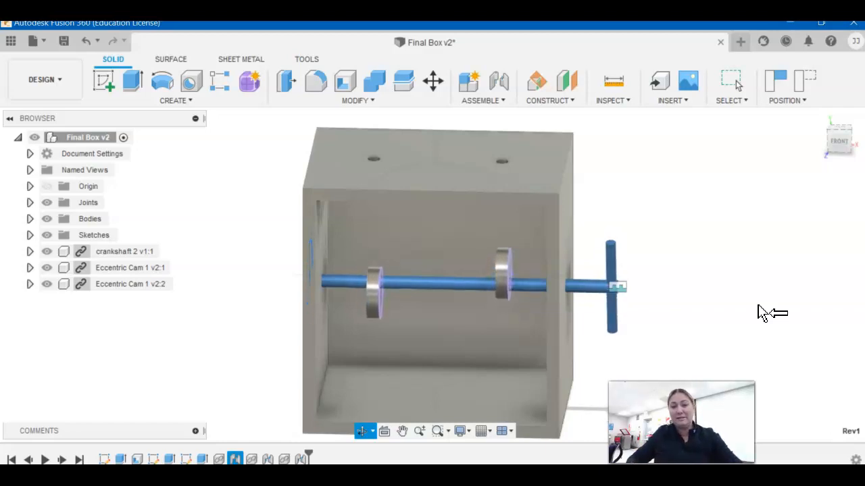
mouse_move(518, 315)
shift+middle_down()
mouse_move(492, 327)
mouse_move(503, 321)
shift+middle_up()
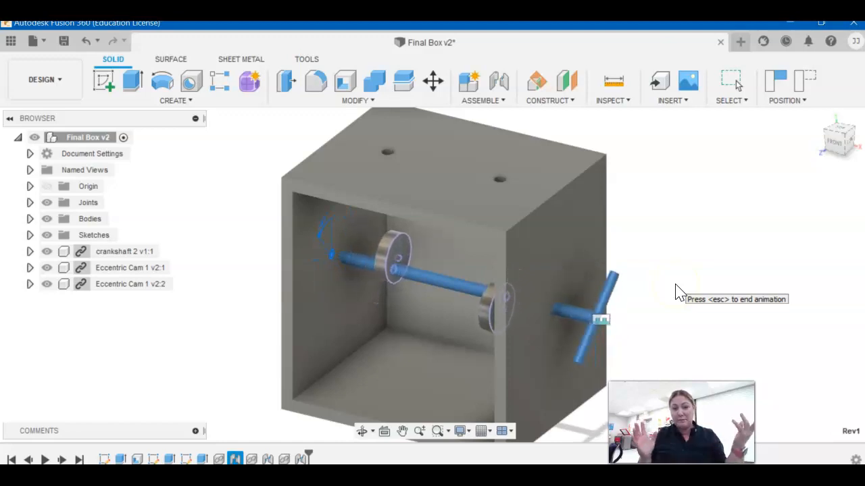
click(345, 152)
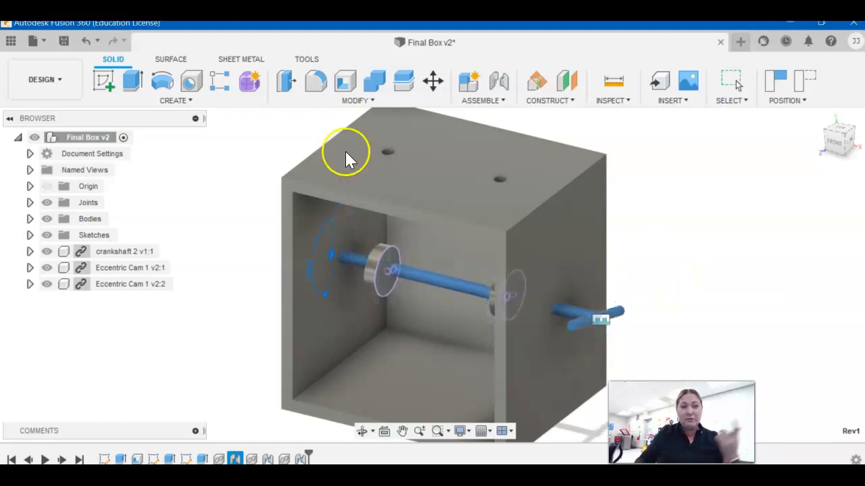